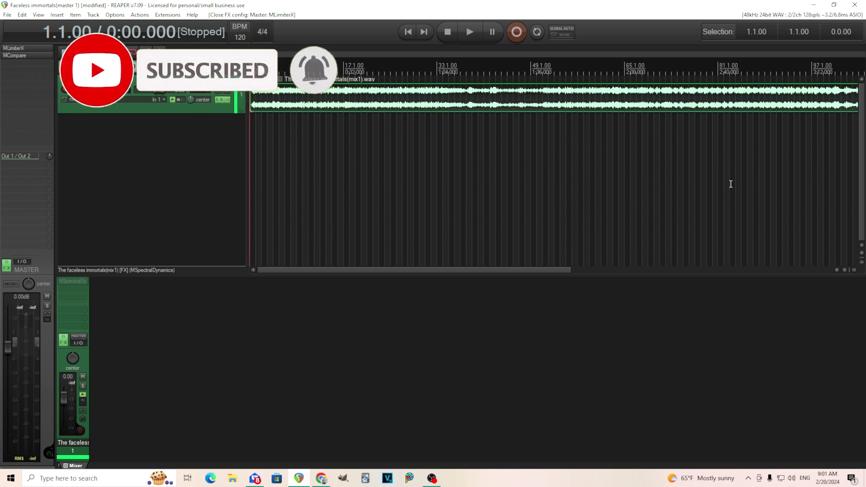
# Add the MCenter (MeldaProduction) VST to the track's FX chain and move its window clear of the track controls
pyautogui.rightClick(69, 290)
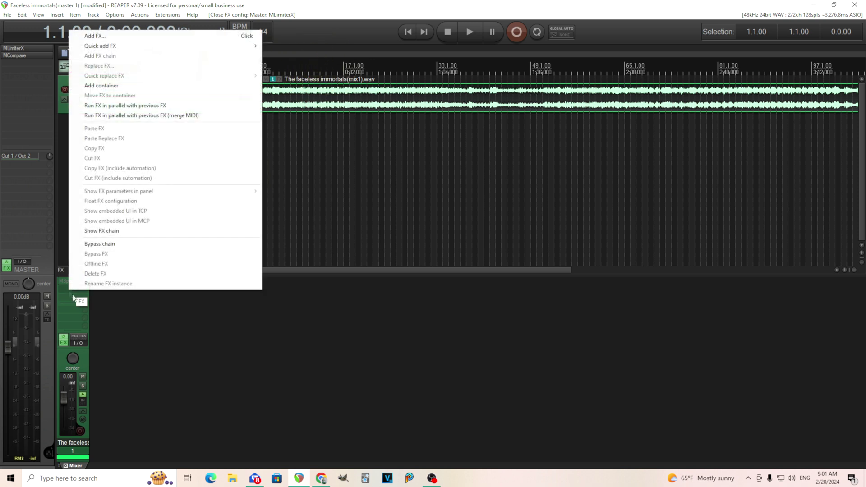
pyautogui.moveTo(207, 50)
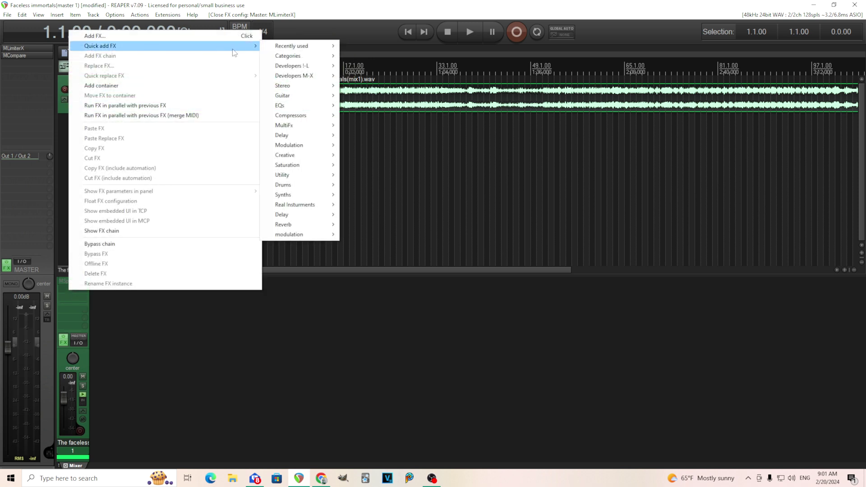
pyautogui.moveTo(304, 85)
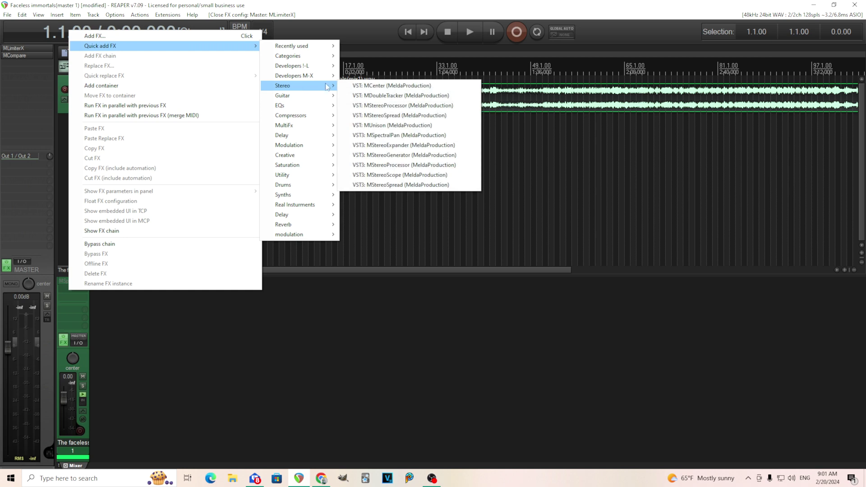
pyautogui.click(370, 86)
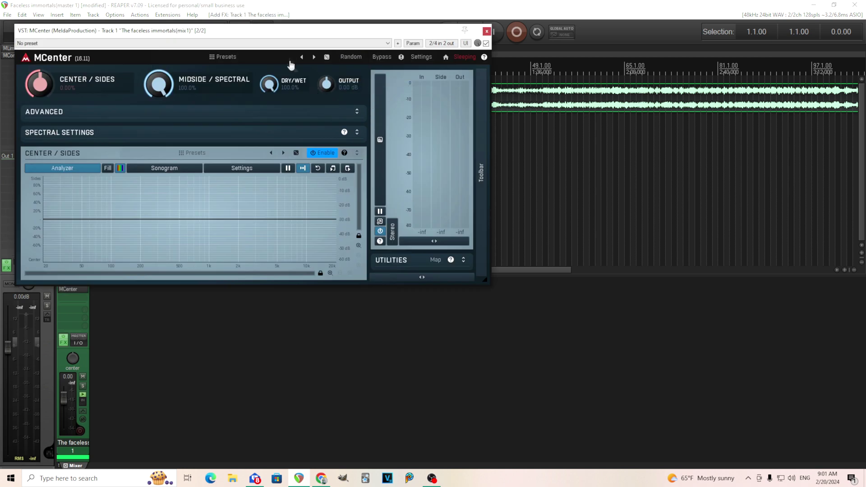
pyautogui.moveTo(282, 36); pyautogui.dragTo(534, 157)
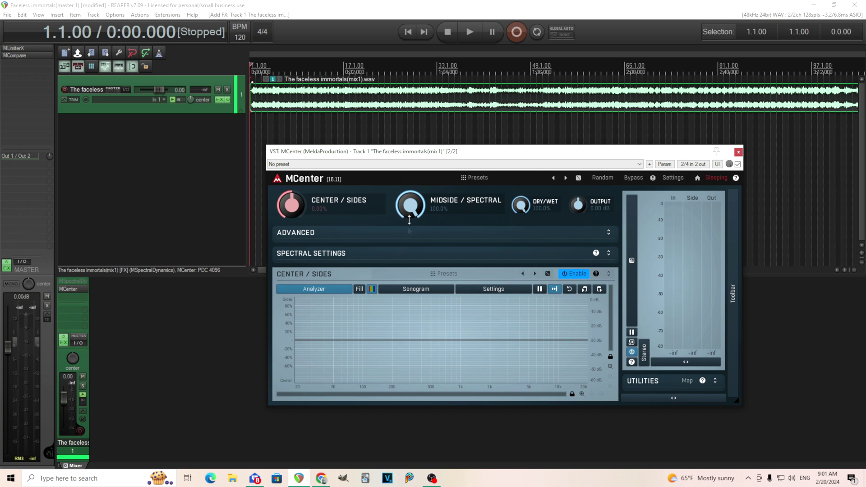
# Set MCenter's Midside/Spectral to 0% and audition Center/Sides at 100% during playback, undoing the Center/Sides change
pyautogui.moveTo(428, 203); pyautogui.dragTo(416, 197)
pyautogui.moveTo(410, 204); pyautogui.dragTo(410, 225)
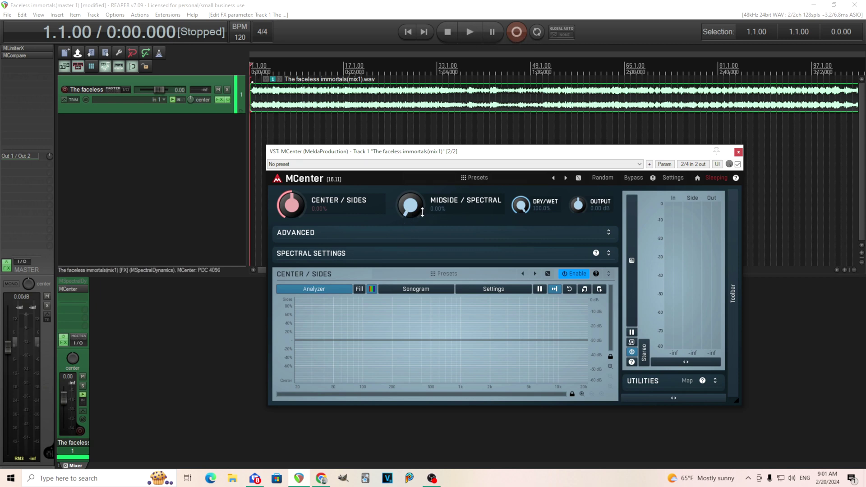
pyautogui.click(469, 32)
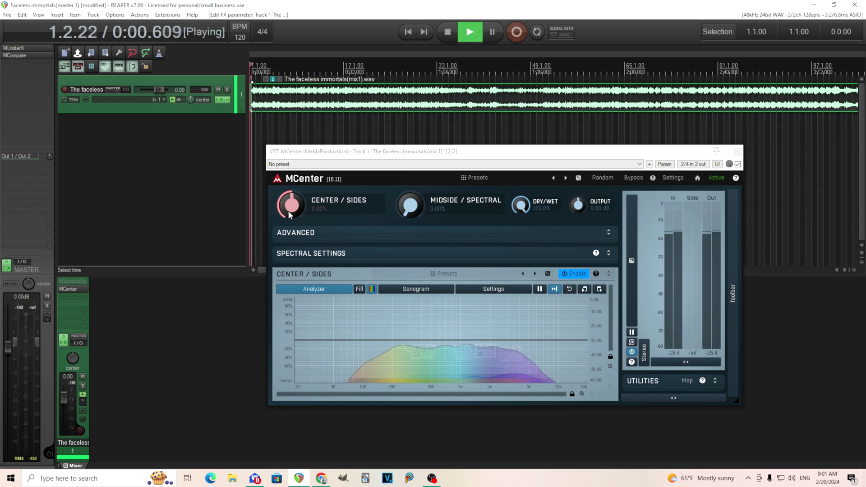
pyautogui.moveTo(290, 214); pyautogui.dragTo(290, 162)
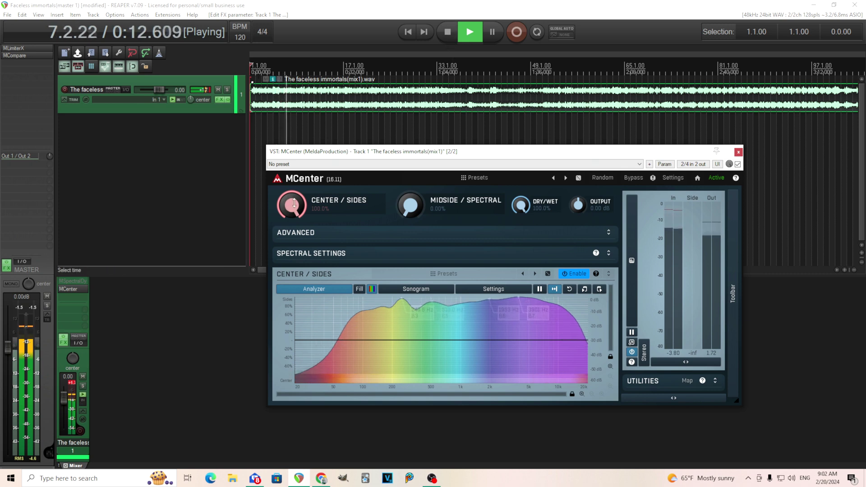
pyautogui.hotkey('ctrl', 'z')
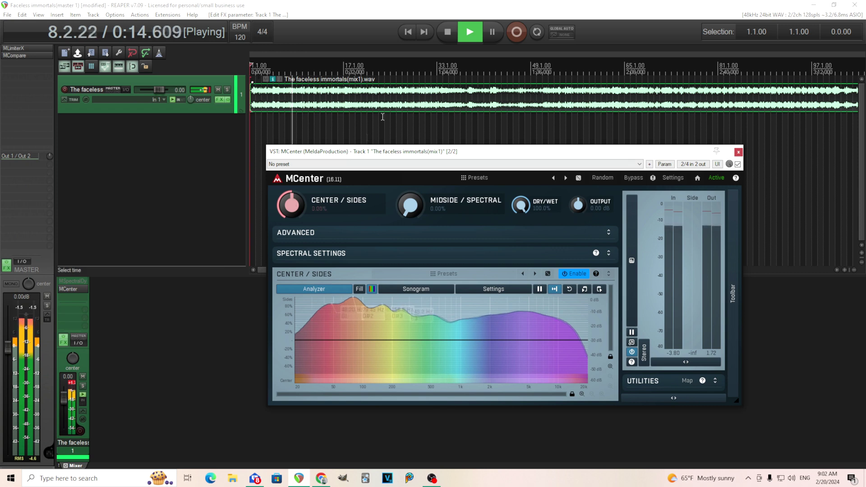
pyautogui.click(444, 35)
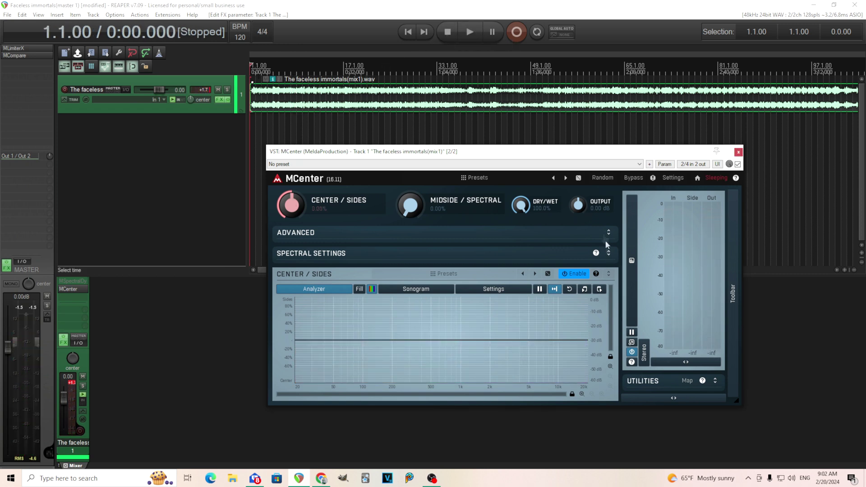
# Set MCenter's Output level to -2 dB
pyautogui.doubleClick(578, 208)
pyautogui.click(609, 302)
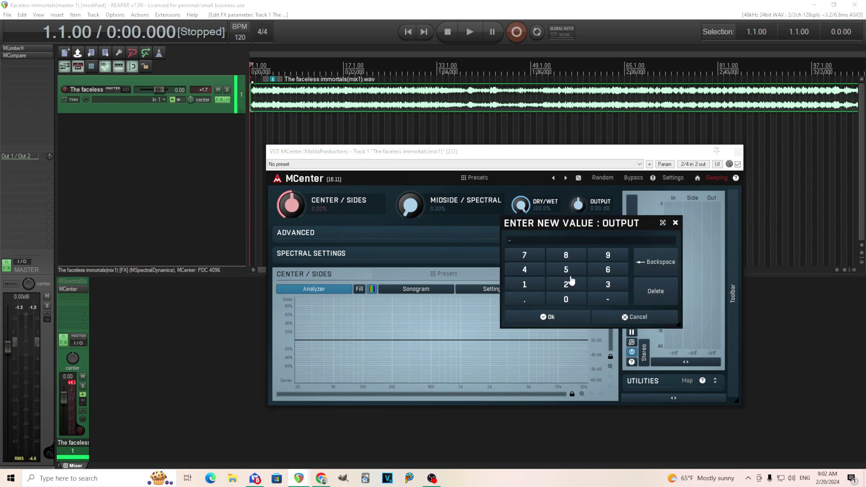
pyautogui.click(560, 317)
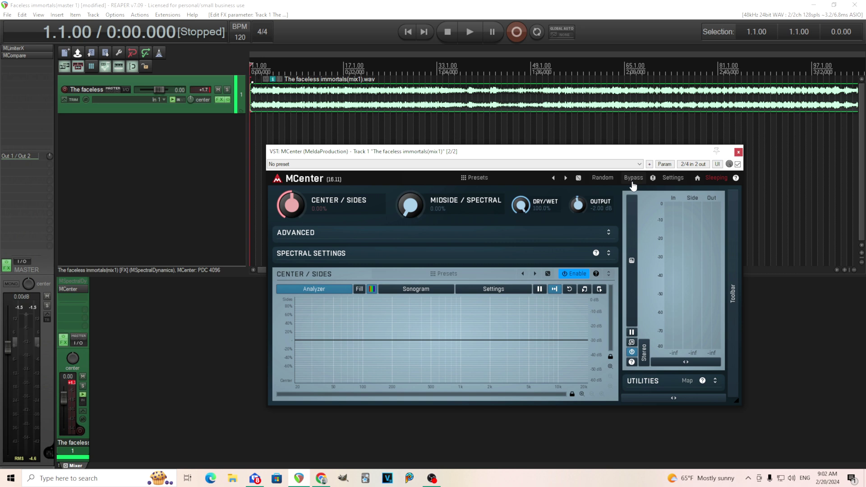
# Play the mix from the start and compare it with MCenter bypassed and active
pyautogui.click(469, 31)
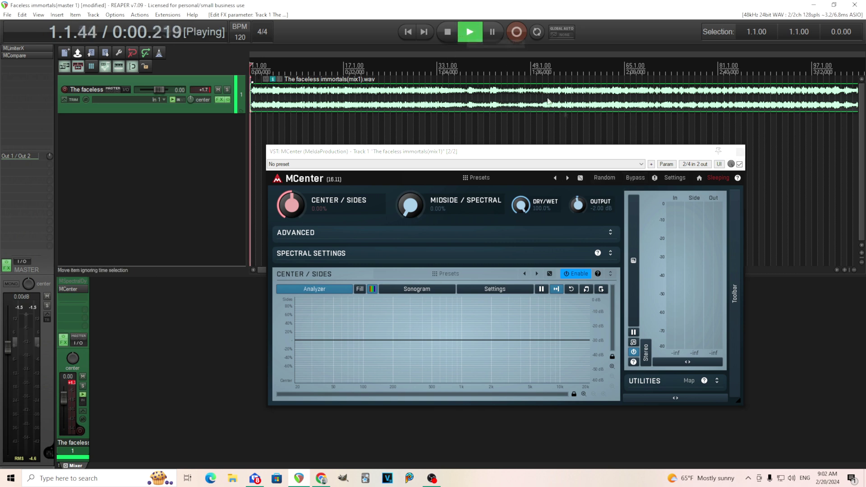
pyautogui.click(634, 178)
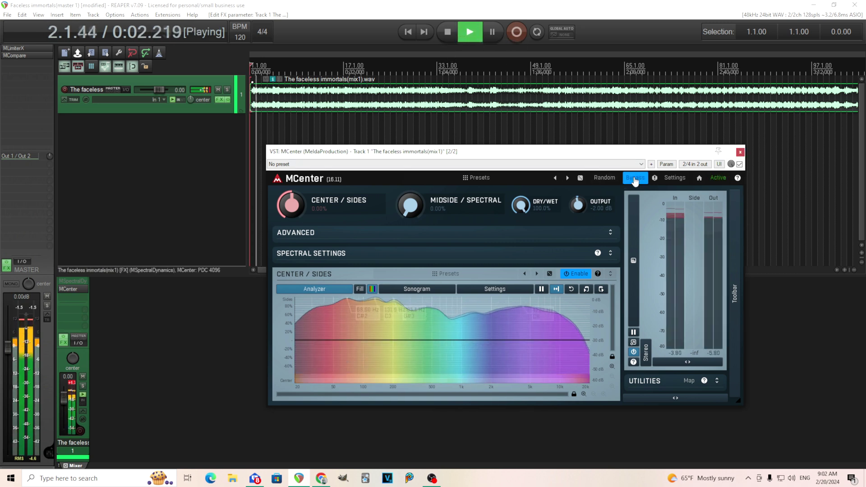
pyautogui.click(634, 177)
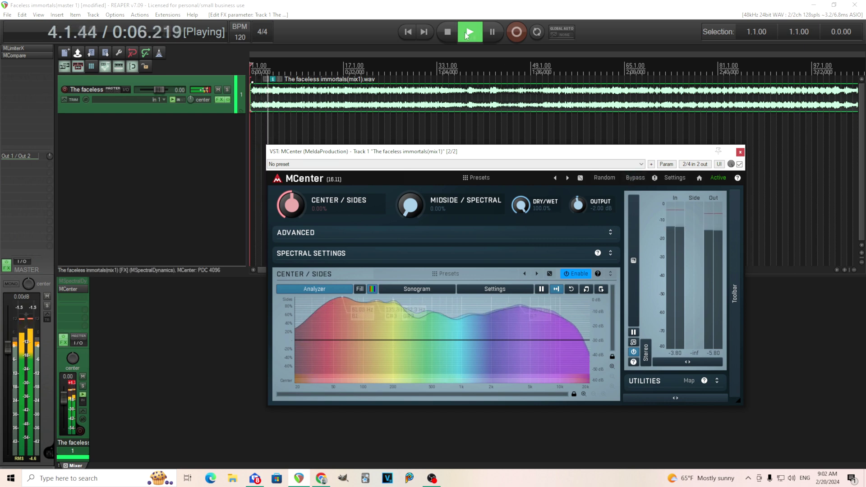
pyautogui.press('space')
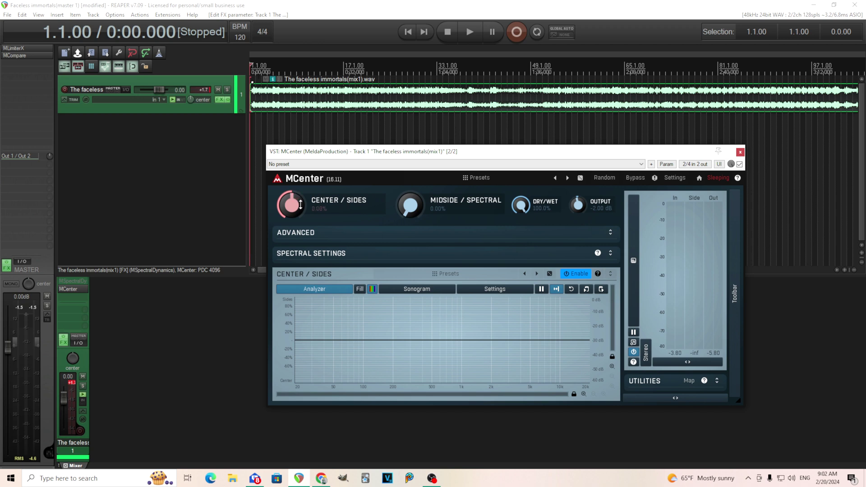
# Audition Center/Sides at about 24.8% and 43.2% against the bypassed signal, resetting MCenter's Output to 0 dB
pyautogui.click(469, 31)
pyautogui.moveTo(298, 213); pyautogui.dragTo(297, 192)
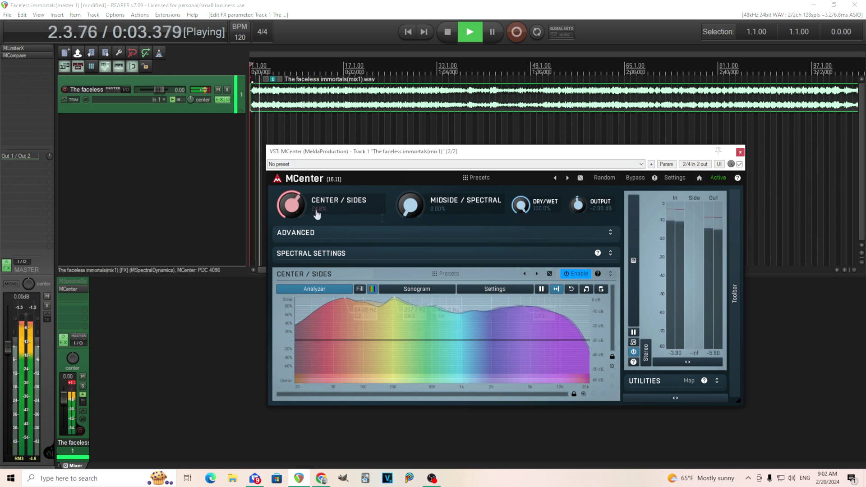
pyautogui.click(638, 181)
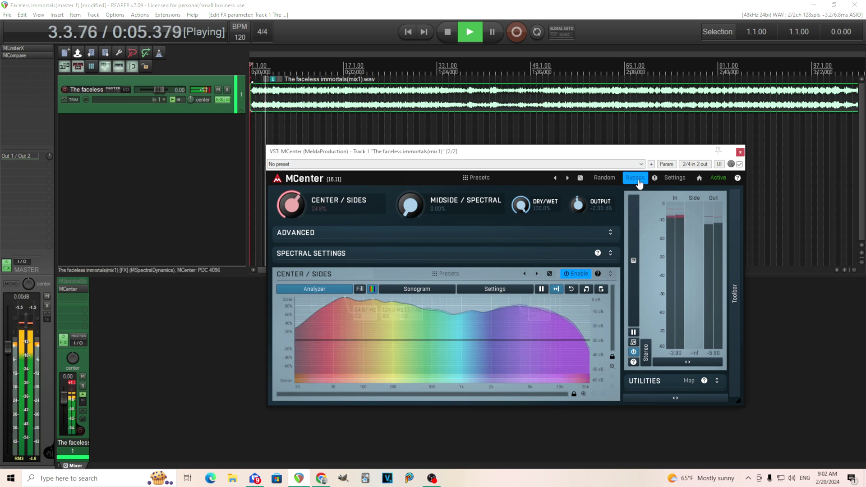
pyautogui.click(636, 180)
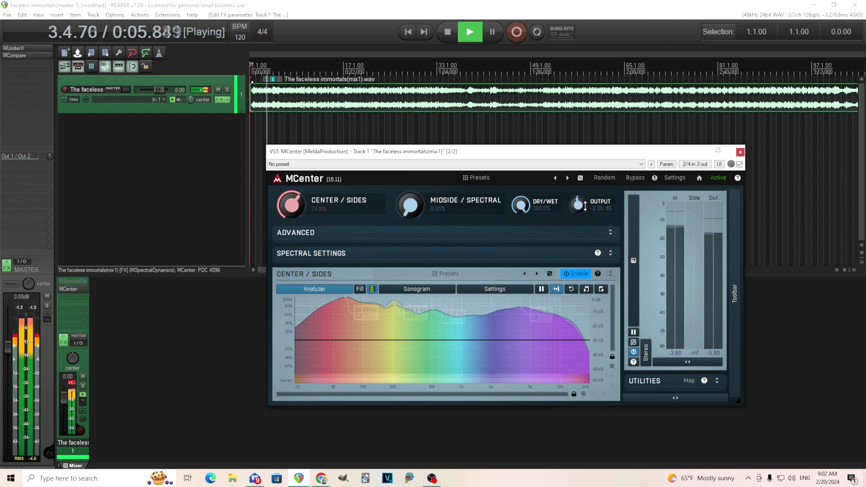
pyautogui.click(635, 179)
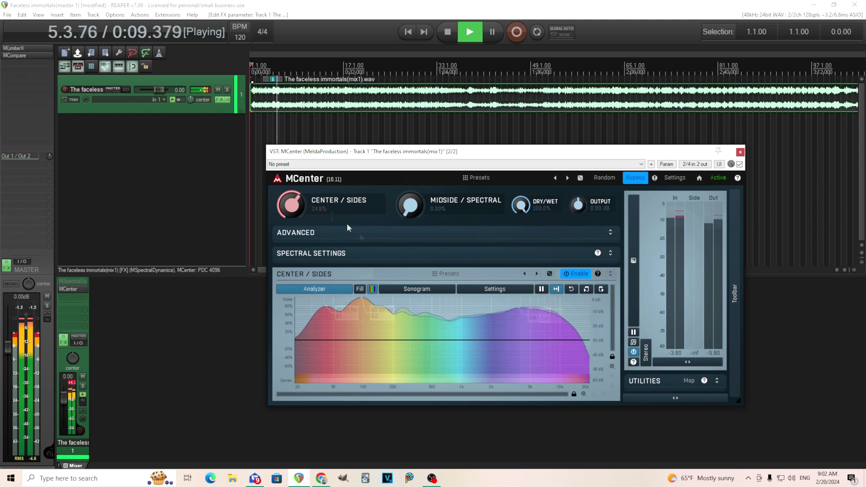
pyautogui.click(634, 178)
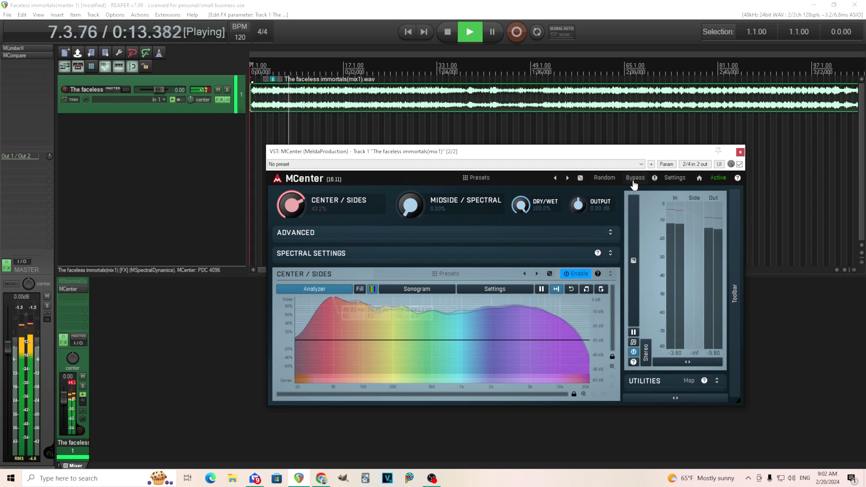
pyautogui.click(446, 32)
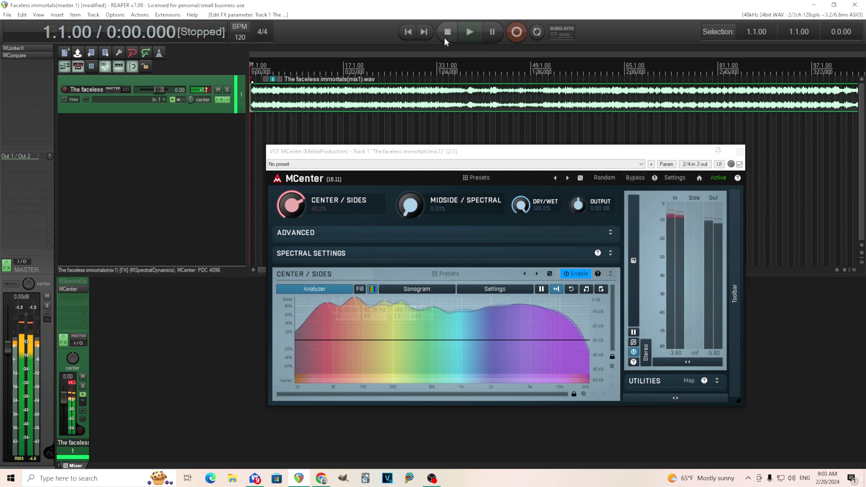
# Reset Center/Sides to 0% and raise Midside/Spectral to 100% in MCenter
pyautogui.doubleClick(298, 205)
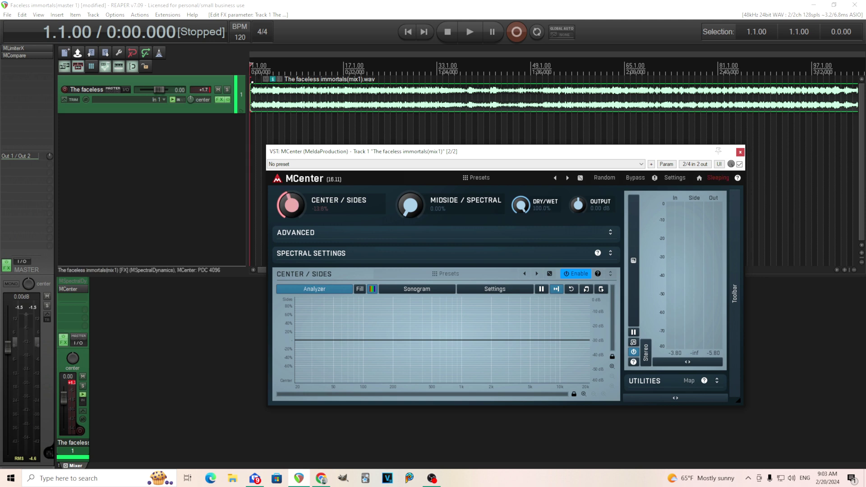
pyautogui.moveTo(291, 205); pyautogui.dragTo(291, 215)
pyautogui.doubleClick(297, 205)
pyautogui.moveTo(410, 205); pyautogui.dragTo(409, 182)
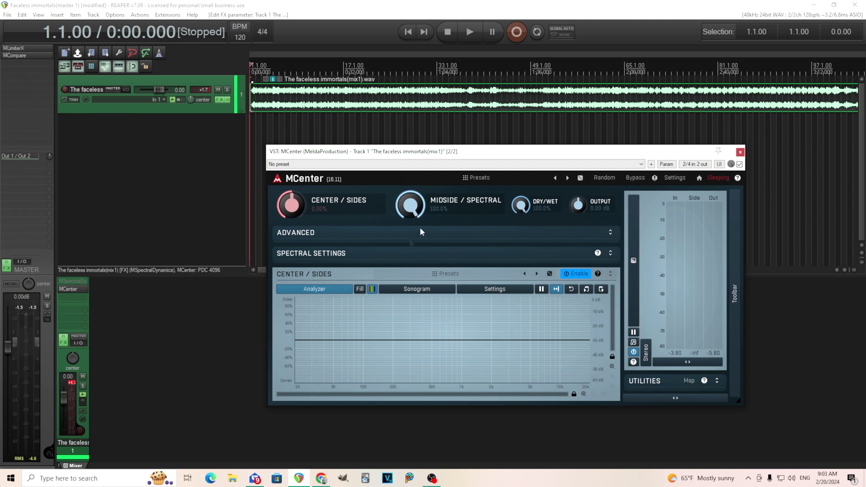
# Set MCenter's Output level to -2 dB for the fully spectral mode
pyautogui.doubleClick(578, 205)
pyautogui.click(609, 299)
pyautogui.click(567, 285)
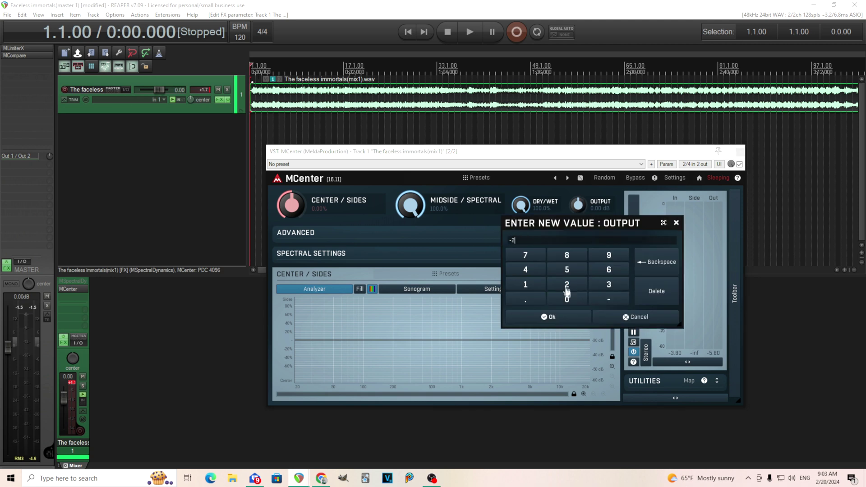
pyautogui.click(575, 318)
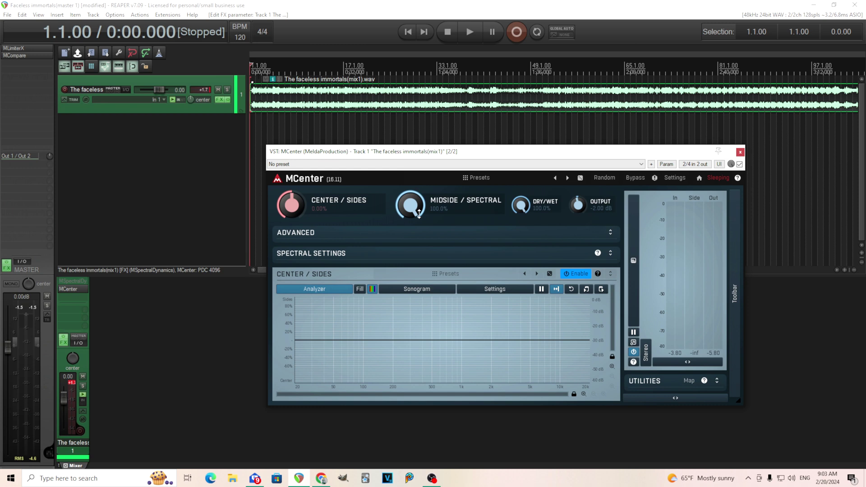
# Audition Center/Sides at -100% and 100% in spectral mode during playback, and return it to 0%
pyautogui.click(468, 31)
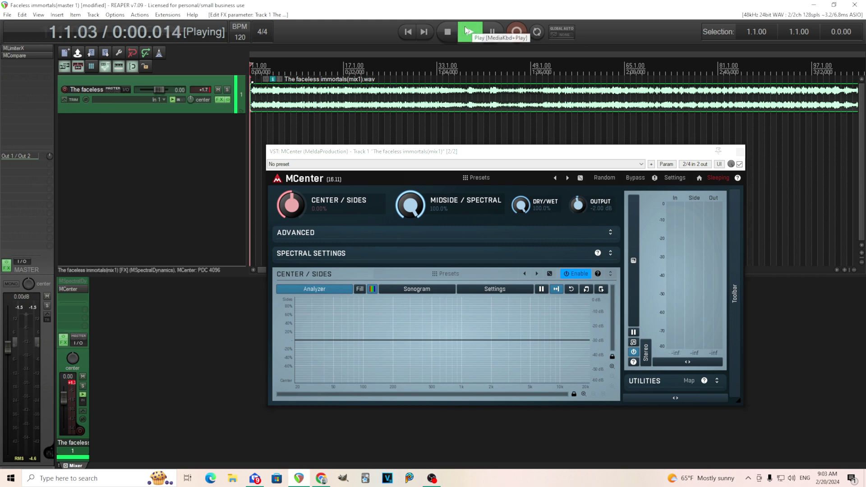
pyautogui.moveTo(296, 213); pyautogui.dragTo(296, 261)
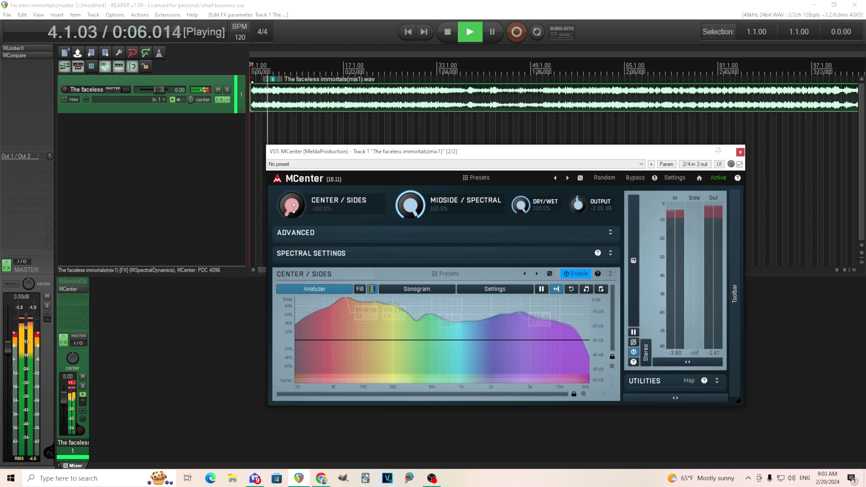
pyautogui.moveTo(293, 207); pyautogui.dragTo(293, 149)
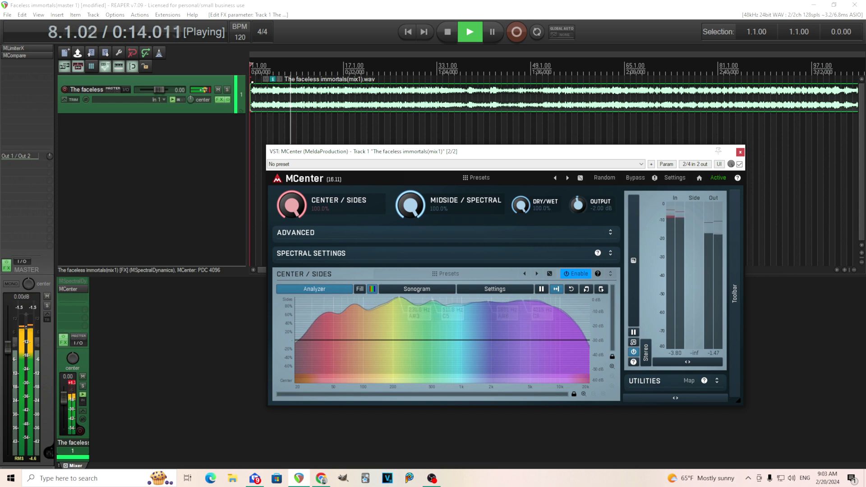
pyautogui.moveTo(294, 207); pyautogui.dragTo(294, 230)
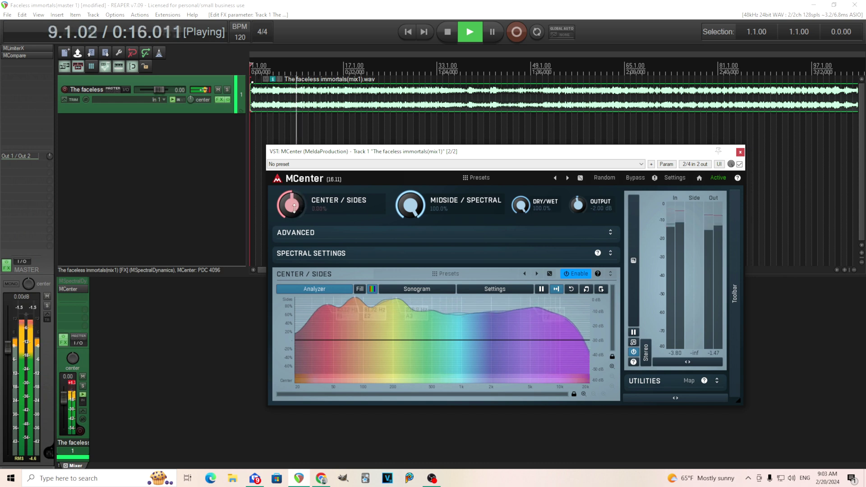
pyautogui.click(451, 37)
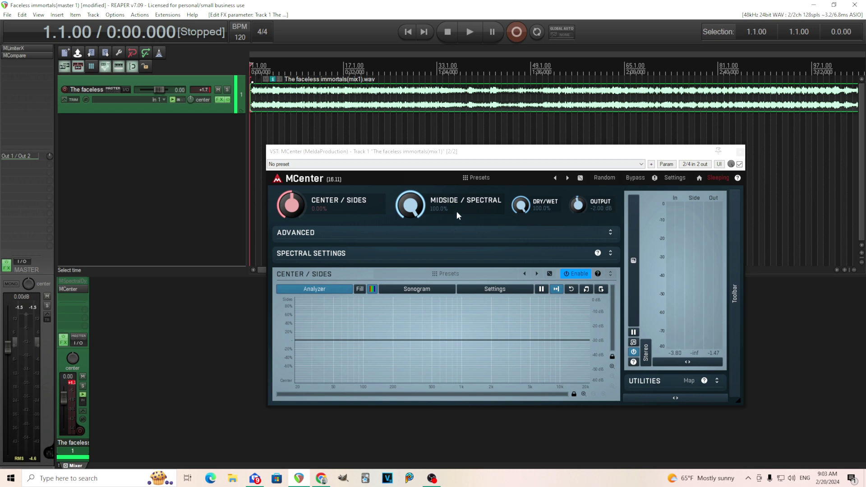
pyautogui.moveTo(294, 207); pyautogui.dragTo(294, 253)
pyautogui.doubleClick(294, 204)
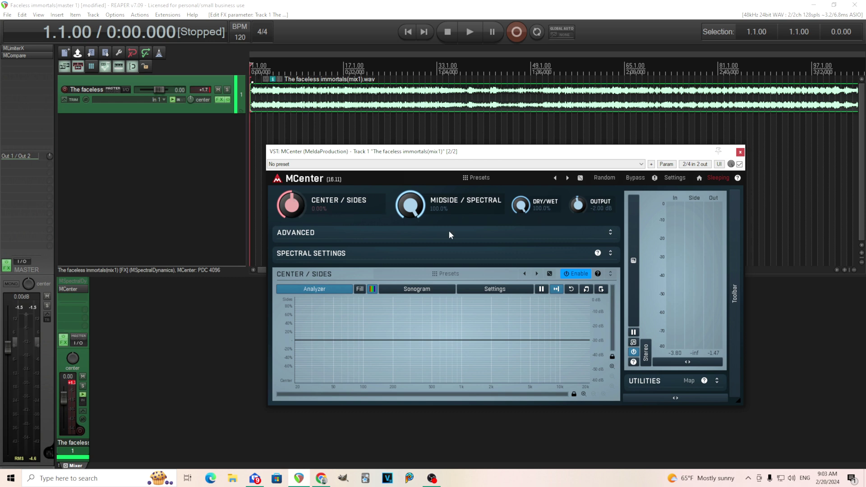
# Expand the Advanced and Spectral Settings sections, and set Center/Sides to -100% and Time Smoothing to about 110 ms during playback
pyautogui.click(610, 232)
pyautogui.click(611, 278)
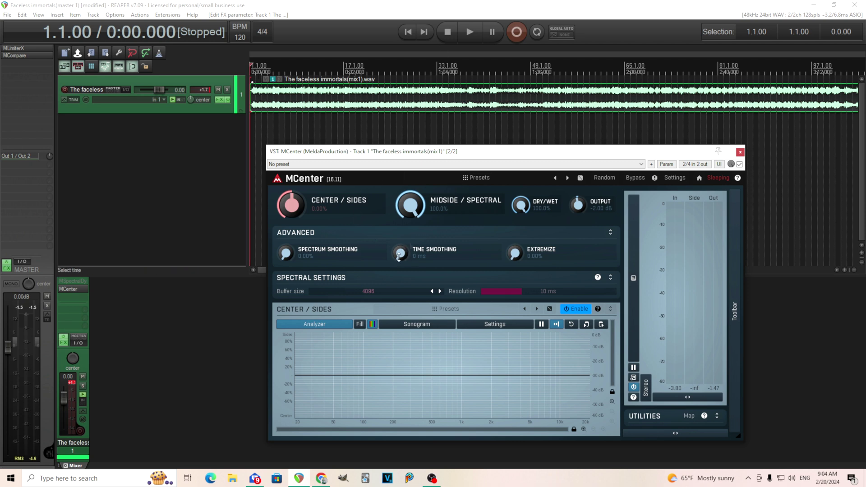
pyautogui.click(469, 32)
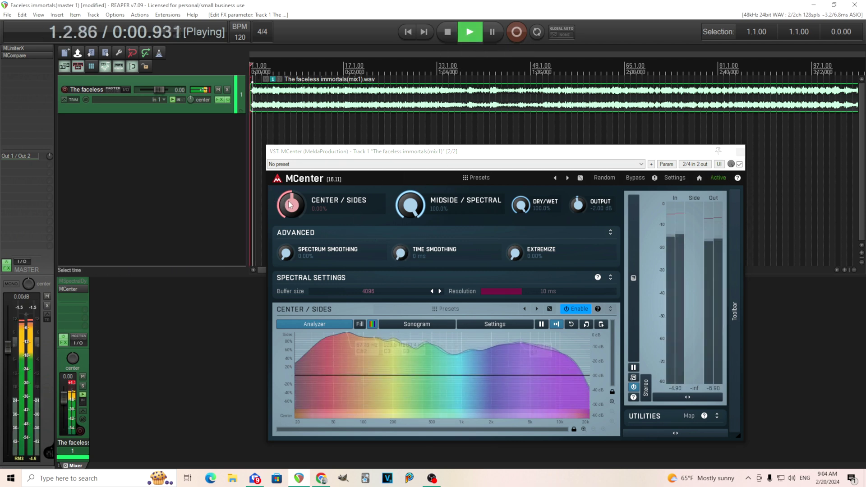
pyautogui.moveTo(290, 205); pyautogui.dragTo(406, 246)
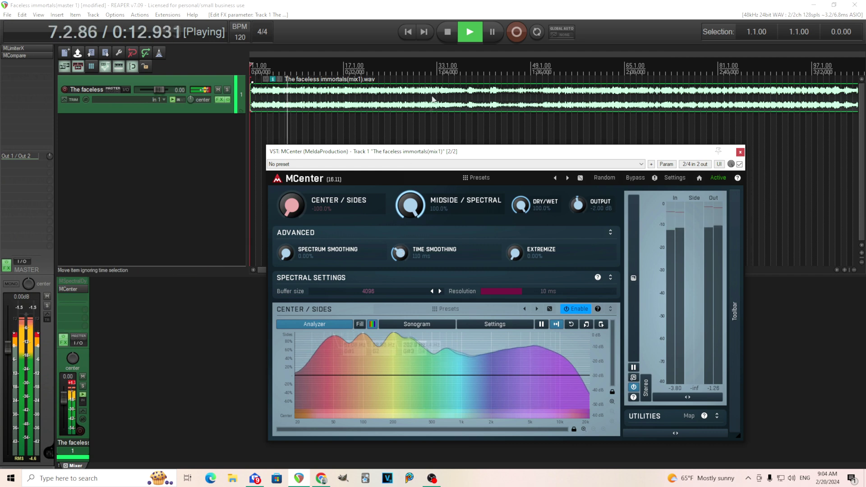
# Compare Time Smoothing at 0 ms and 110 ms during playback, leave it at 110 ms, and stop playback
pyautogui.doubleClick(401, 253)
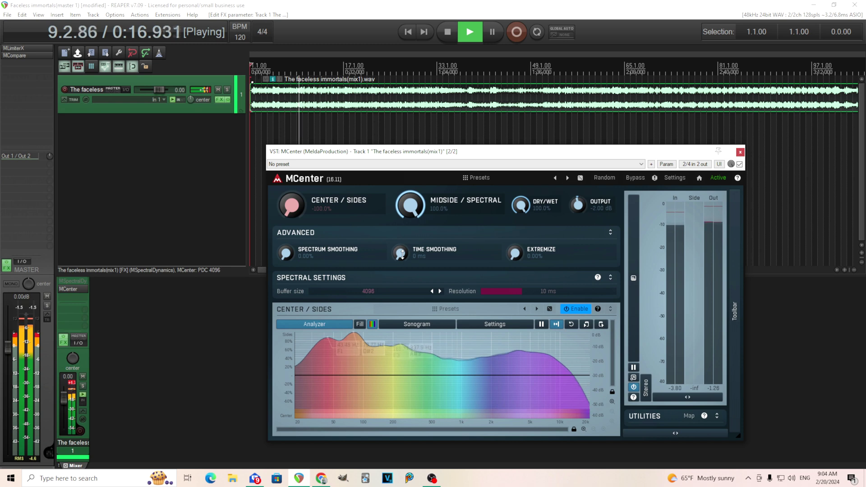
pyautogui.moveTo(400, 253); pyautogui.dragTo(401, 235)
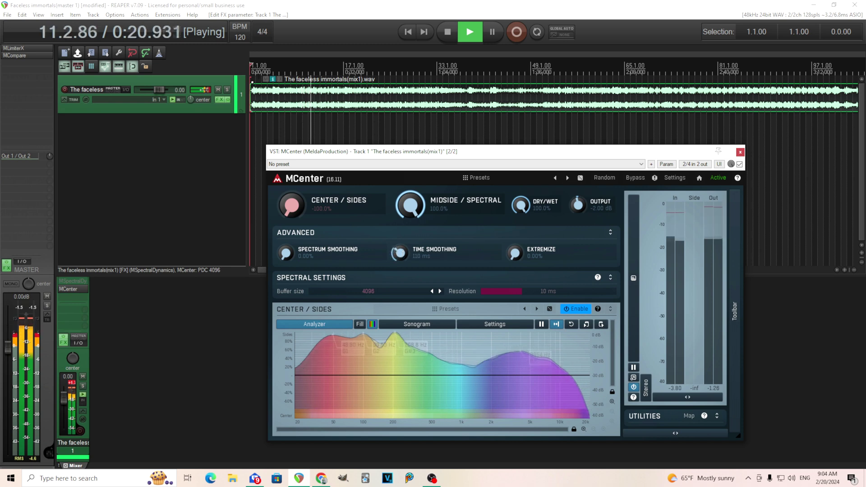
pyautogui.click(448, 33)
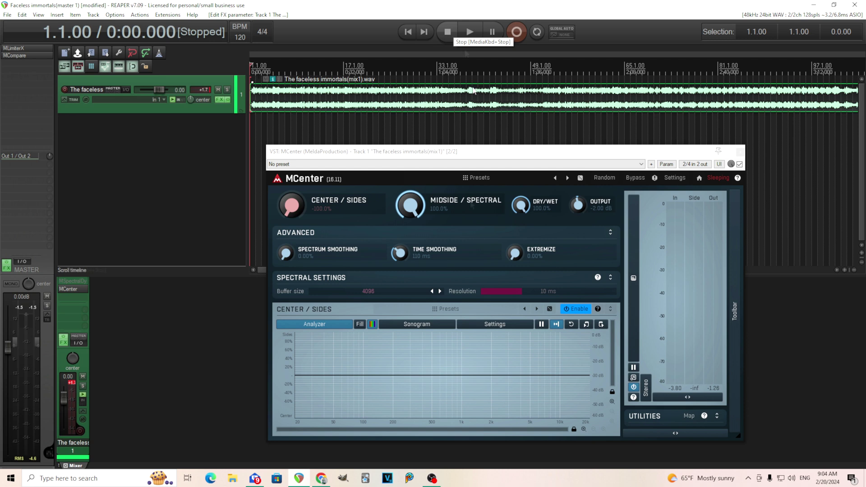
# Set MCenter's spectral buffer size to 512, audition the mix briefly, and stop playback
pyautogui.click(370, 292)
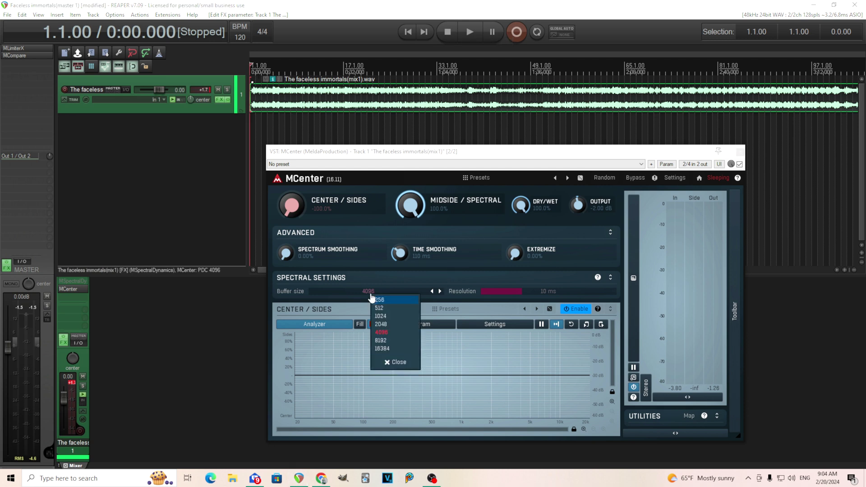
pyautogui.click(396, 309)
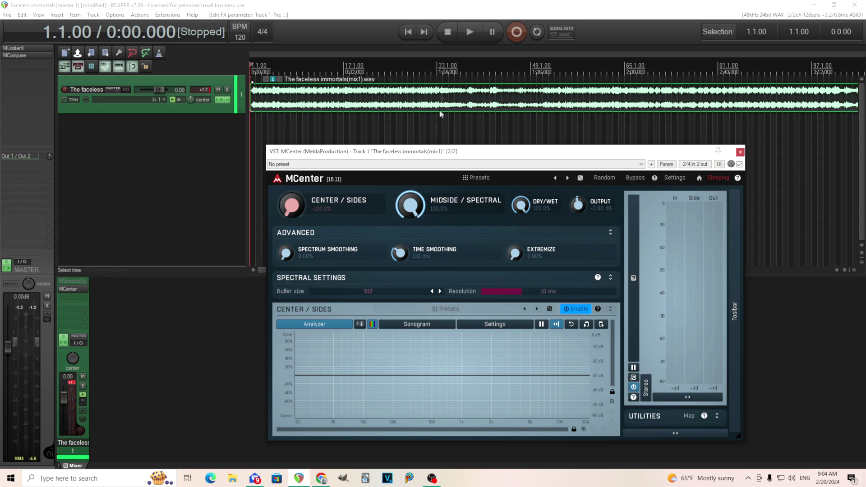
pyautogui.click(469, 33)
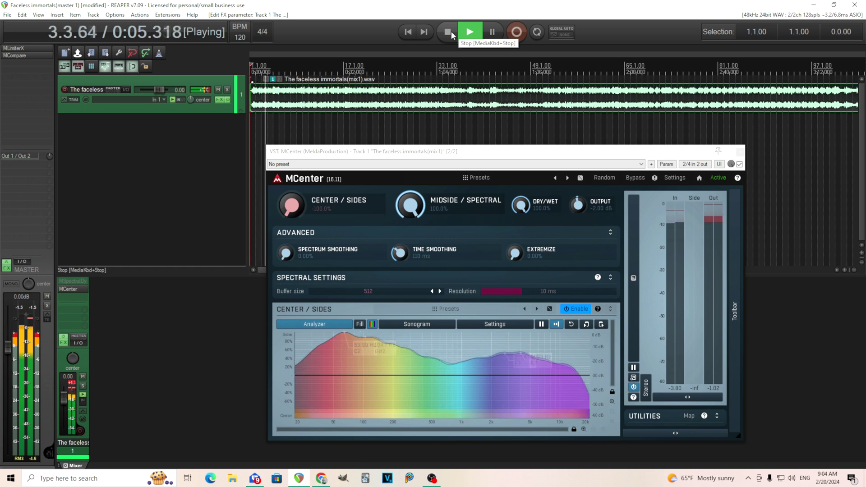
pyautogui.click(452, 34)
# Change the spectral buffer size to 8192, play the mix from the start, and stop playback
pyautogui.click(376, 292)
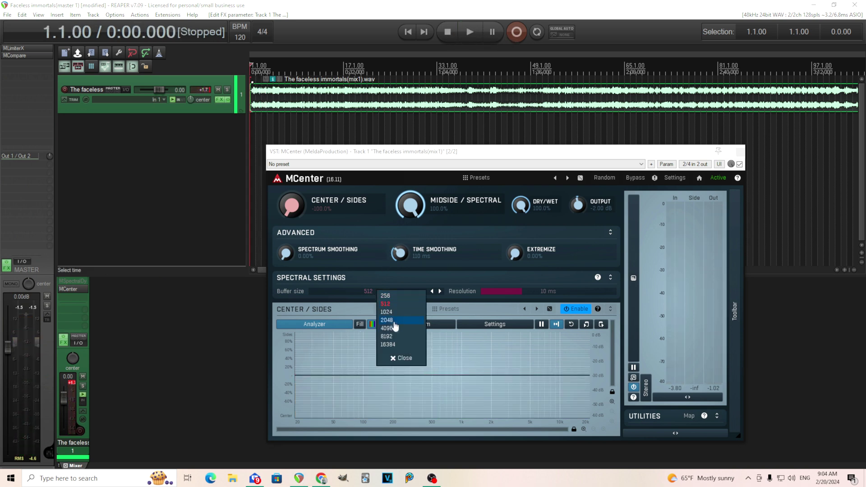
pyautogui.click(401, 336)
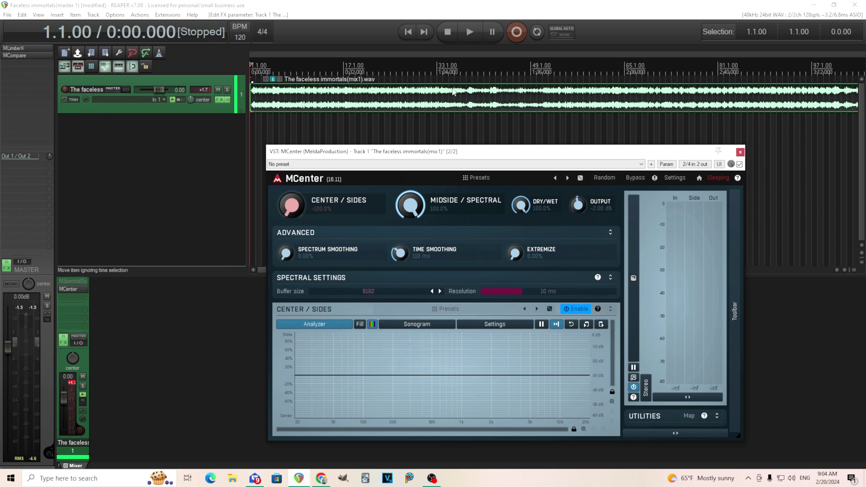
pyautogui.click(469, 33)
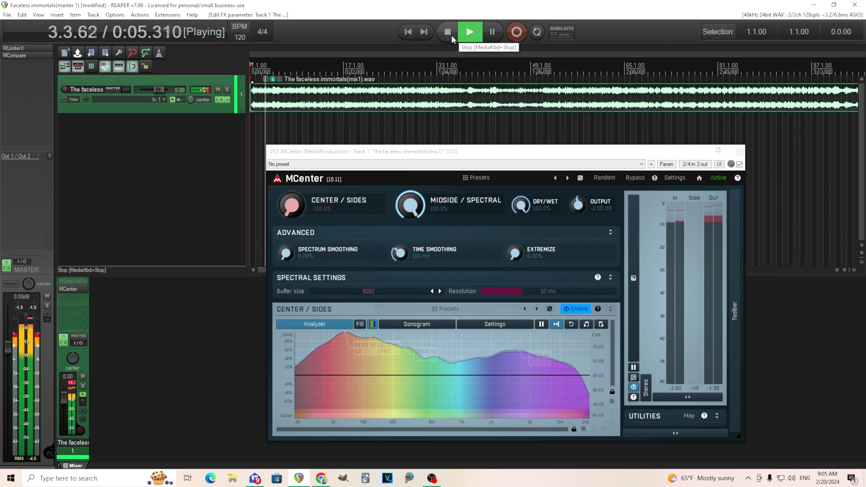
pyautogui.click(451, 35)
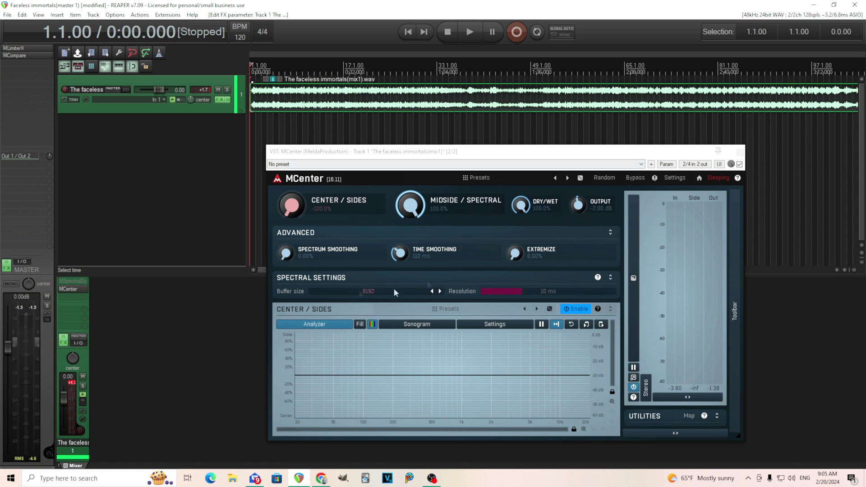
# Lower Midside/Spectral to just under 50% and compare the processed and bypassed mix during playback, leaving MCenter active
pyautogui.click(291, 215)
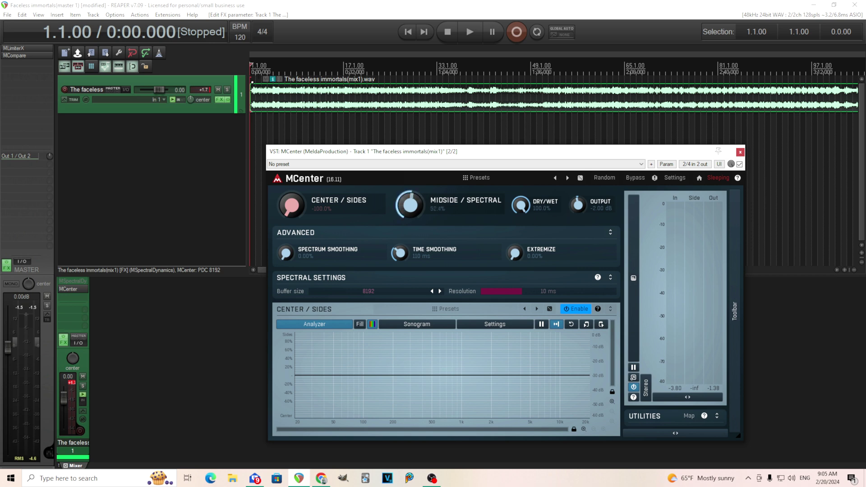
pyautogui.click(470, 32)
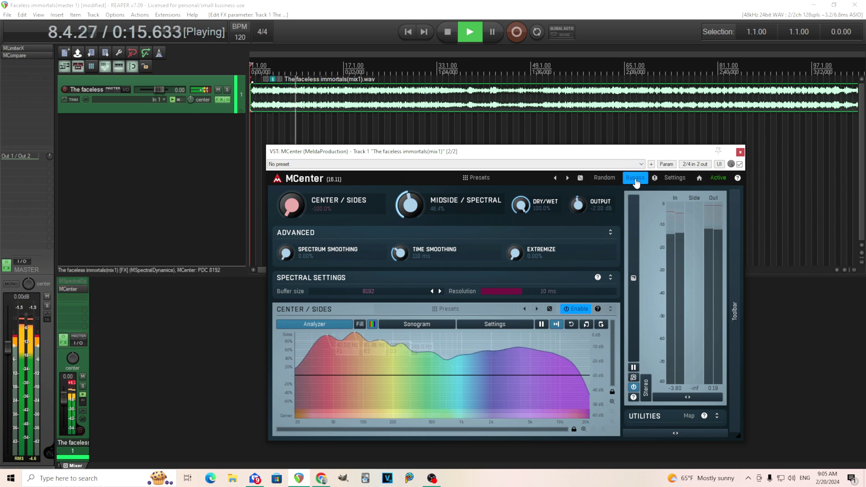
pyautogui.click(636, 179)
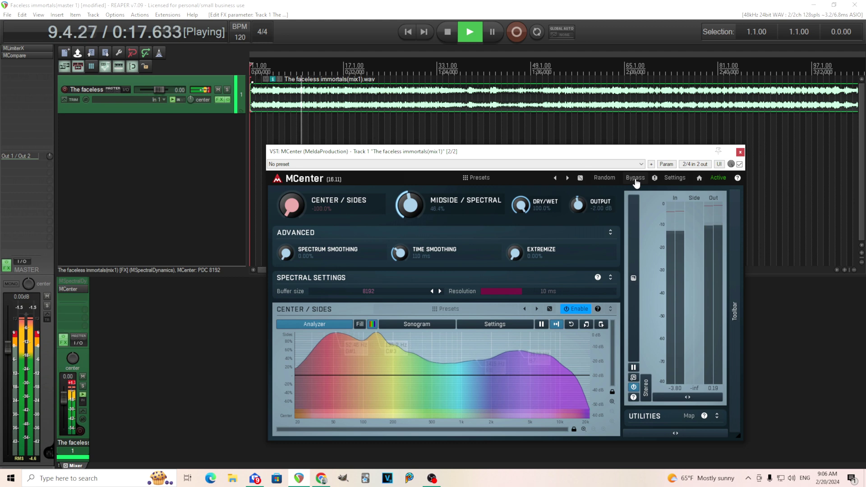
pyautogui.click(636, 179)
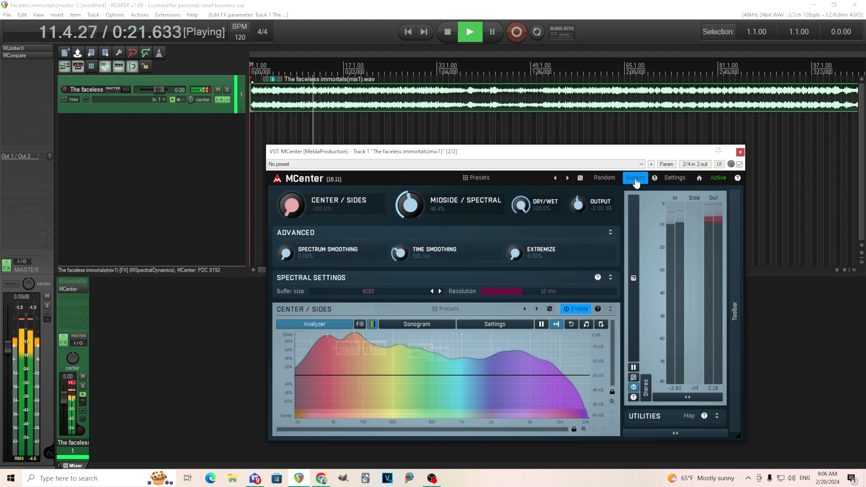
pyautogui.click(636, 178)
pyautogui.click(448, 32)
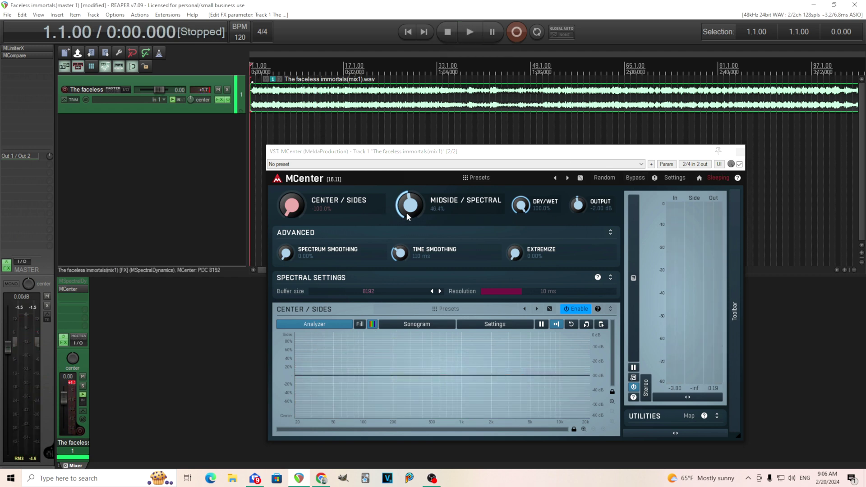
# Collapse the Spectral Settings and Advanced sections and reset Center/Sides to 0%
pyautogui.click(609, 278)
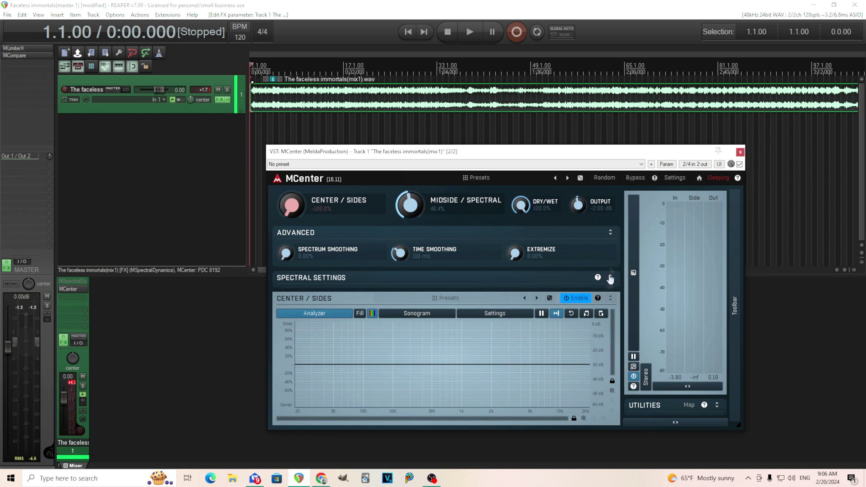
pyautogui.click(611, 235)
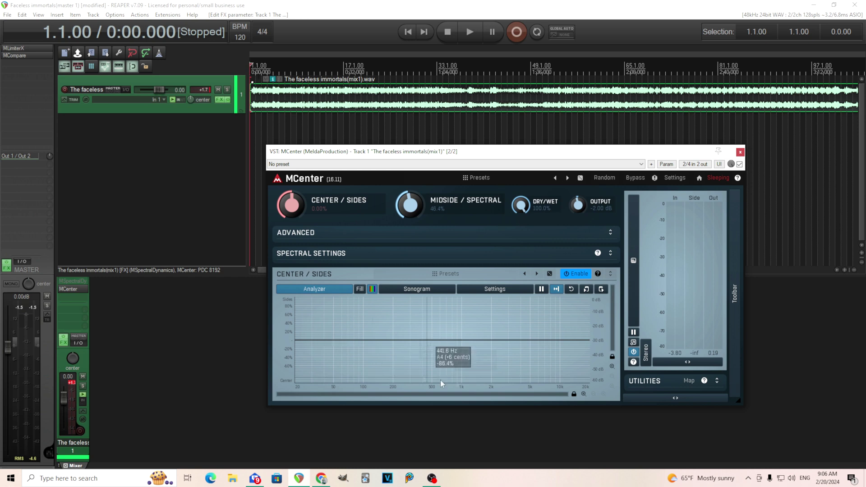
# Draw a Center/Sides curve during playback, with lows under about 80 Hz fully centered and highs above about 10 kHz fully to the sides
pyautogui.click(472, 37)
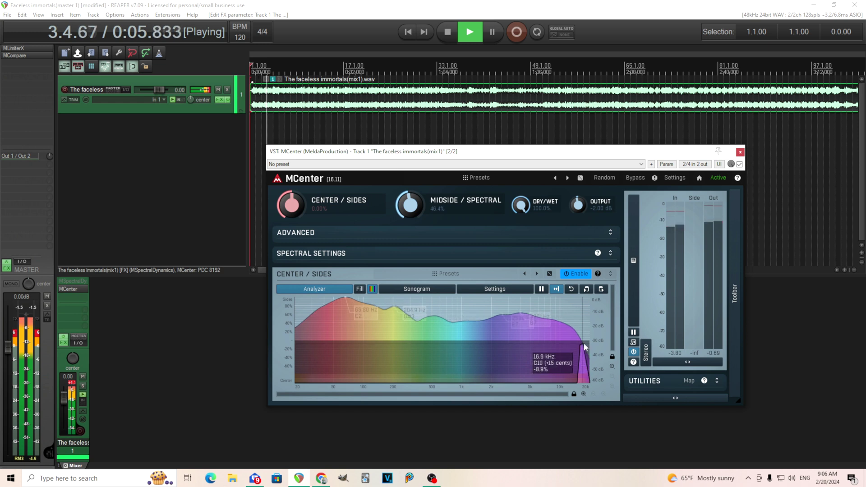
pyautogui.moveTo(585, 352)
pyautogui.mouseDown()
pyautogui.moveTo(411, 331)
pyautogui.moveTo(299, 337)
pyautogui.moveTo(308, 383)
pyautogui.moveTo(343, 397)
pyautogui.moveTo(386, 332)
pyautogui.mouseUp()
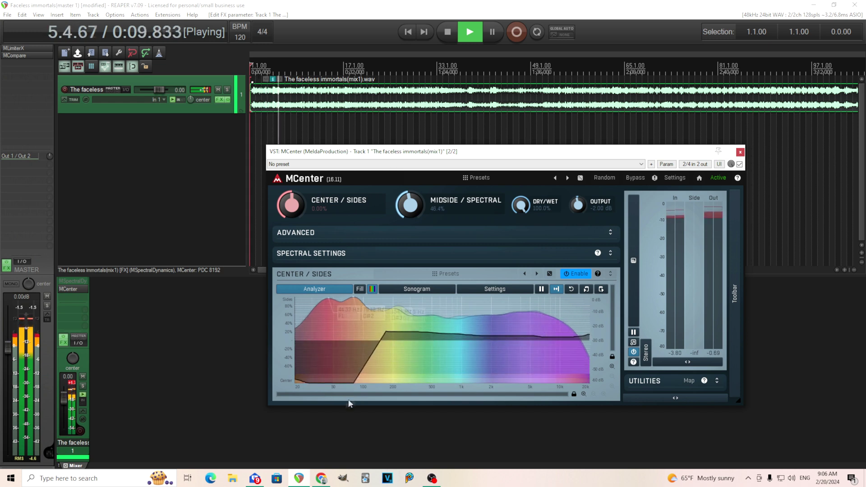
pyautogui.moveTo(342, 412)
pyautogui.mouseDown()
pyautogui.moveTo(385, 344)
pyautogui.moveTo(513, 339)
pyautogui.moveTo(557, 303)
pyautogui.moveTo(600, 291)
pyautogui.moveTo(497, 341)
pyautogui.moveTo(537, 324)
pyautogui.mouseUp()
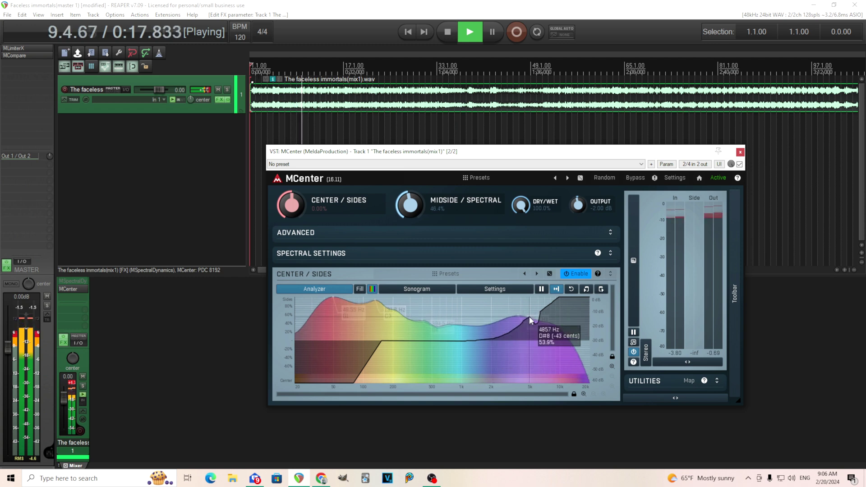
pyautogui.click(453, 42)
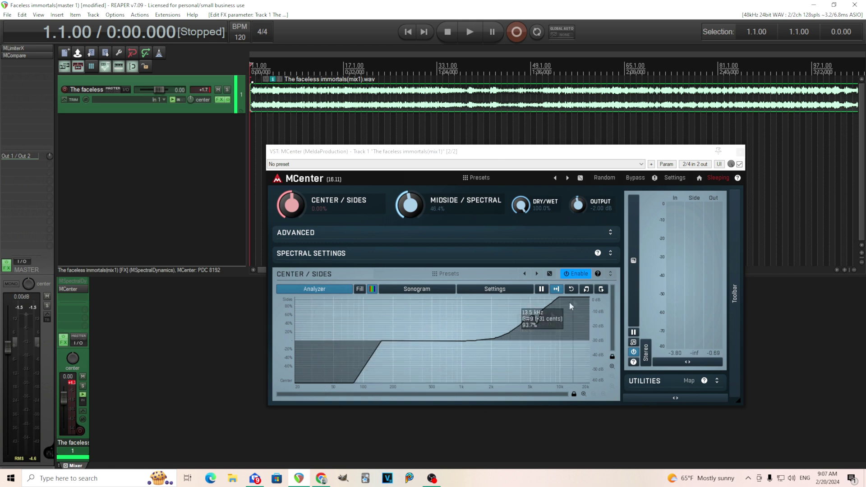
# Redraw the curve's upper range with a sharp dip near 5 kHz, and turn off Drawing mode for the curve points
pyautogui.moveTo(568, 299)
pyautogui.mouseDown()
pyautogui.moveTo(546, 317)
pyautogui.moveTo(579, 310)
pyautogui.moveTo(528, 366)
pyautogui.moveTo(551, 321)
pyautogui.mouseUp()
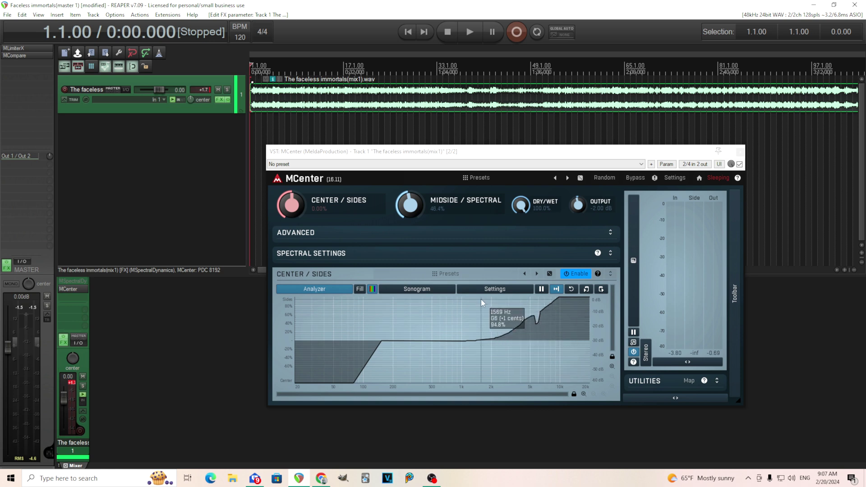
pyautogui.moveTo(518, 320)
pyautogui.mouseDown()
pyautogui.moveTo(531, 318)
pyautogui.moveTo(524, 345)
pyautogui.moveTo(515, 323)
pyautogui.mouseUp()
pyautogui.rightClick(469, 318)
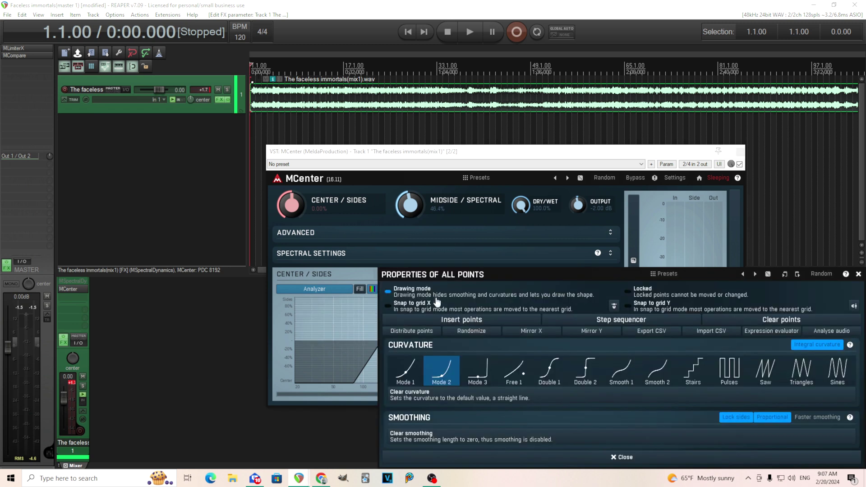
pyautogui.click(423, 296)
pyautogui.click(573, 457)
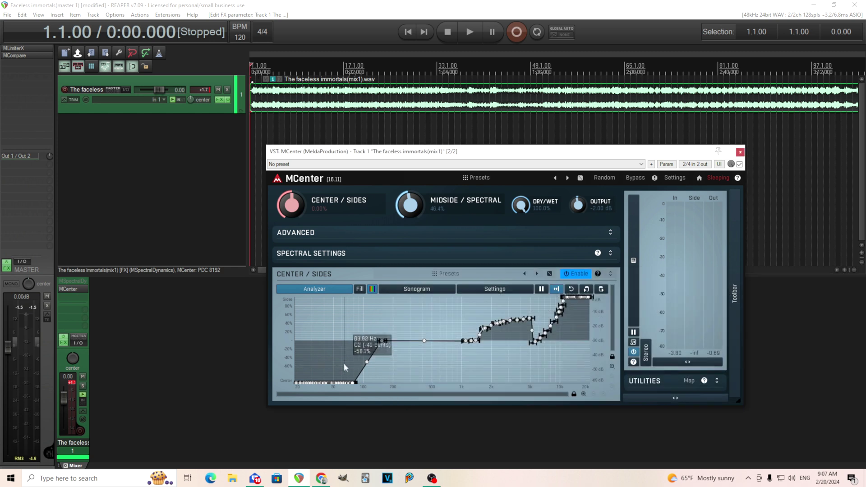
# Clear all points from the Center/Sides curve and level both end points at about 0%
pyautogui.rightClick(453, 307)
pyautogui.click(774, 321)
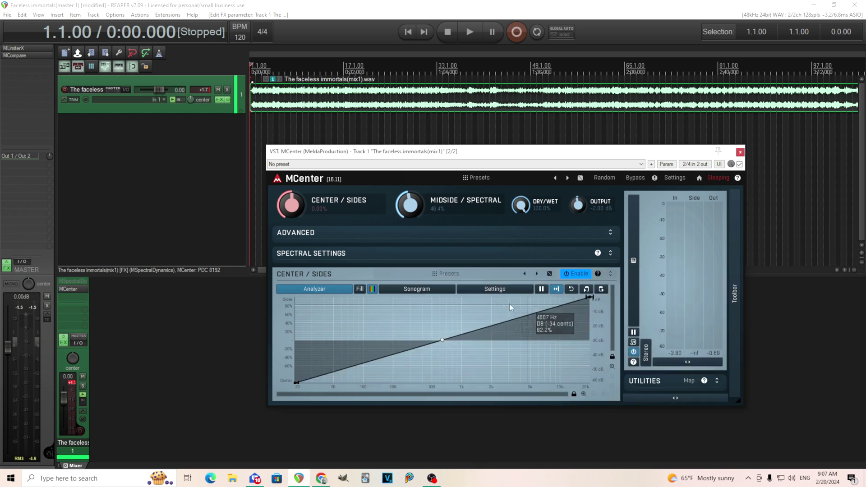
pyautogui.moveTo(296, 381); pyautogui.dragTo(297, 340)
pyautogui.moveTo(591, 296); pyautogui.dragTo(590, 341)
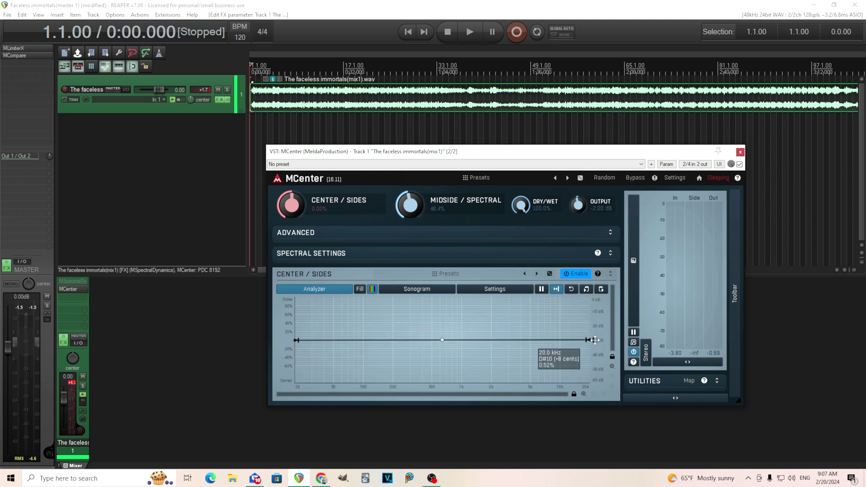
# Add a curve point toward the sides near 3.4 kHz and one toward center near 1.2 kHz, and view the curve presets
pyautogui.click(514, 316)
pyautogui.moveTo(463, 323); pyautogui.dragTo(471, 354)
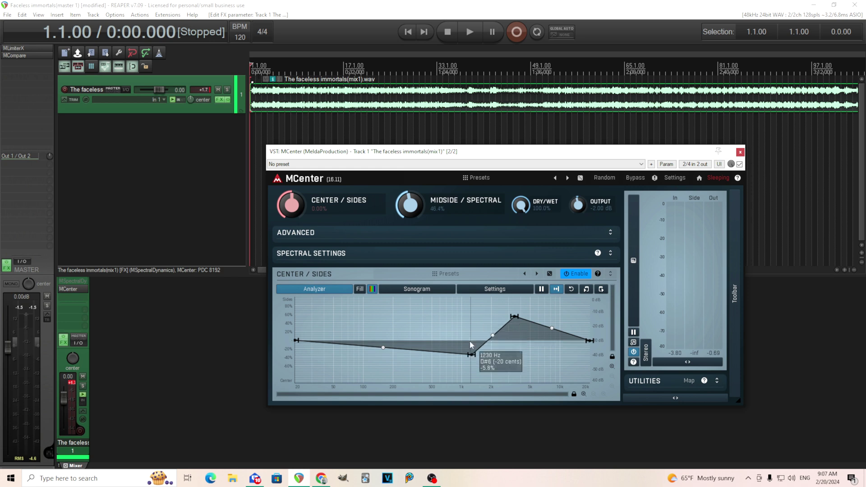
pyautogui.click(466, 274)
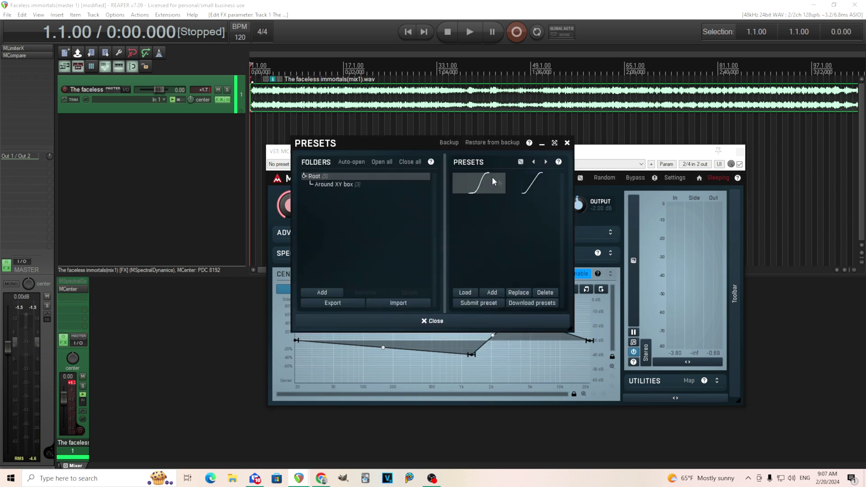
pyautogui.click(567, 142)
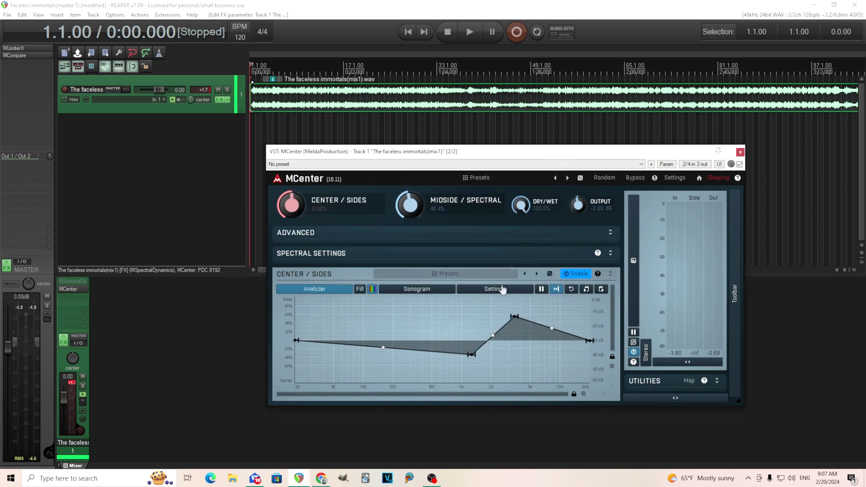
# Load MCenter's Default preset and close the preset browser
pyautogui.click(479, 179)
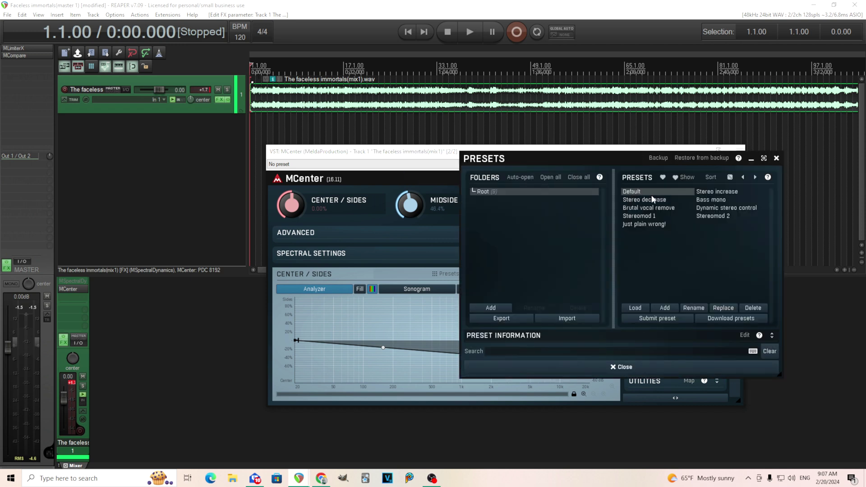
pyautogui.click(650, 195)
pyautogui.click(627, 370)
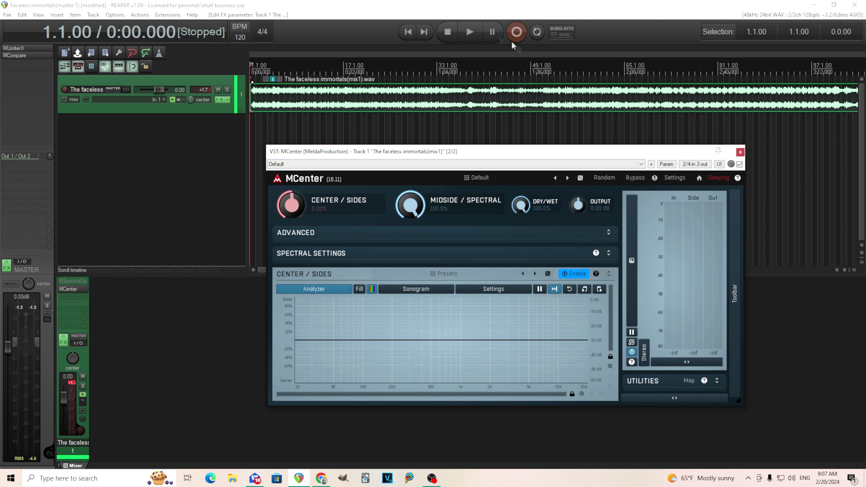
# Move the MCenter window clear of its preset browser and audition the Stereo increase and Stereo decrease presets during playback
pyautogui.click(469, 33)
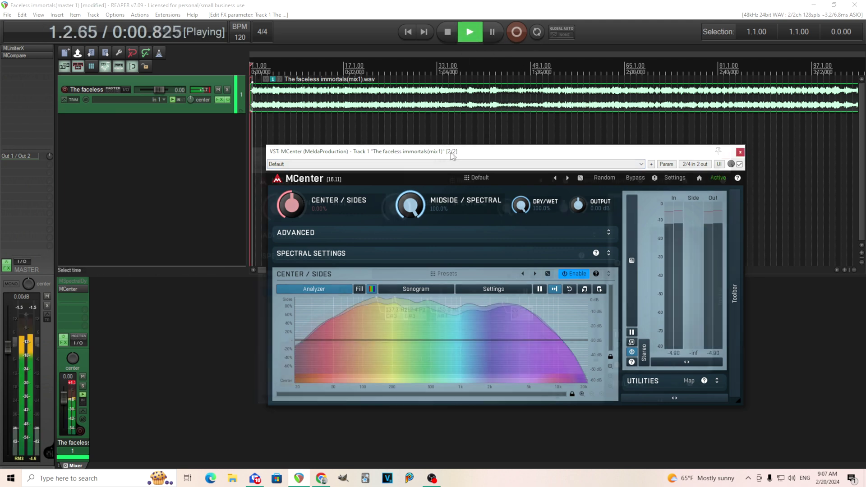
pyautogui.moveTo(453, 157); pyautogui.dragTo(208, 160)
pyautogui.click(234, 180)
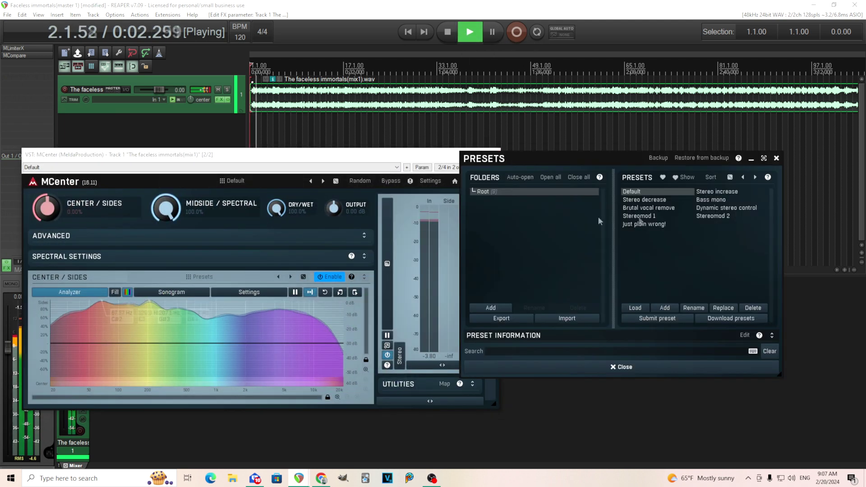
pyautogui.click(704, 193)
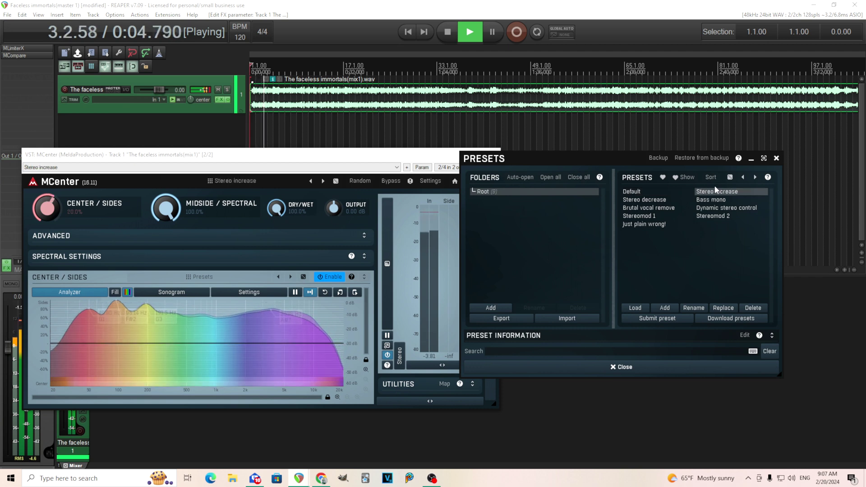
pyautogui.click(665, 201)
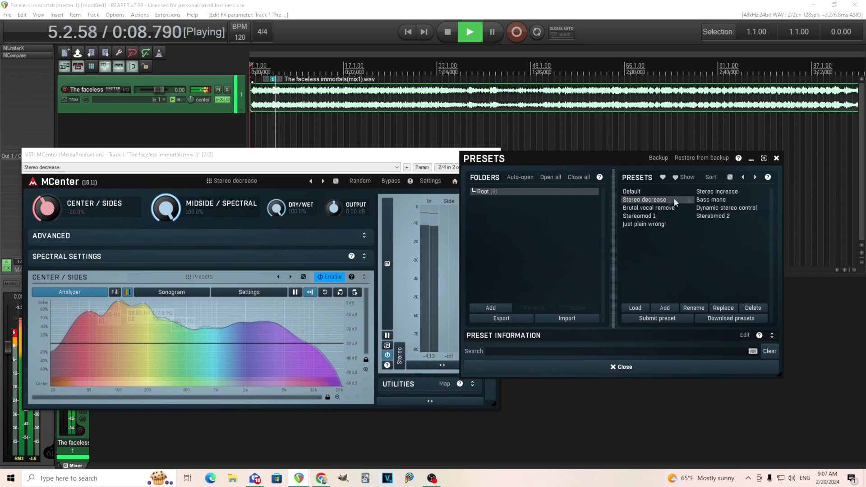
# Audition the Bass mono, Brutal vocal remove, Dynamic stereo control, Stereomod 1, Stereomod 2 and Just plain wrong! presets, and stop playback
pyautogui.click(723, 203)
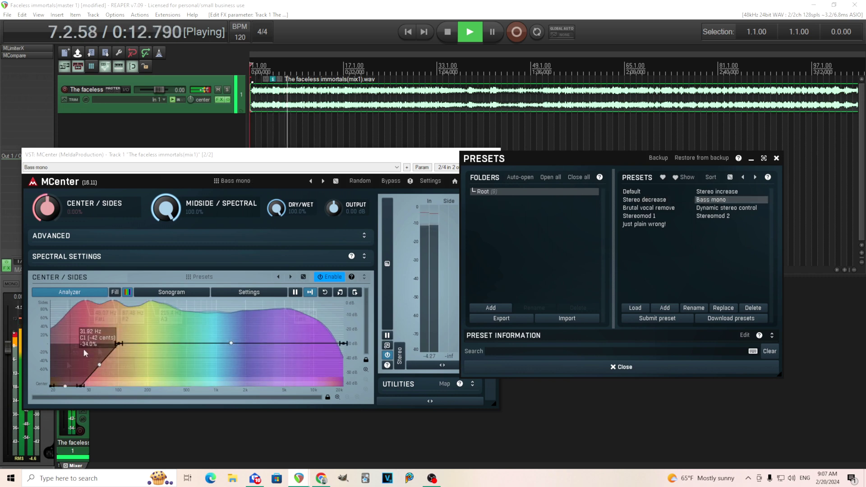
pyautogui.click(669, 208)
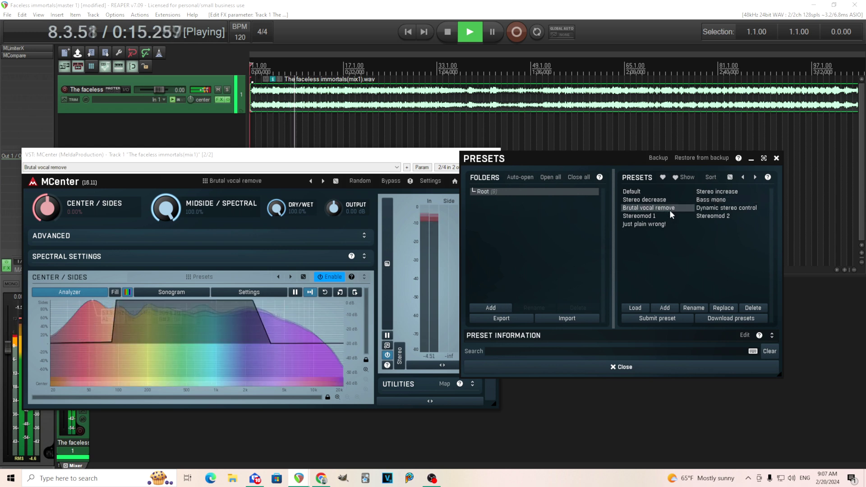
pyautogui.click(731, 209)
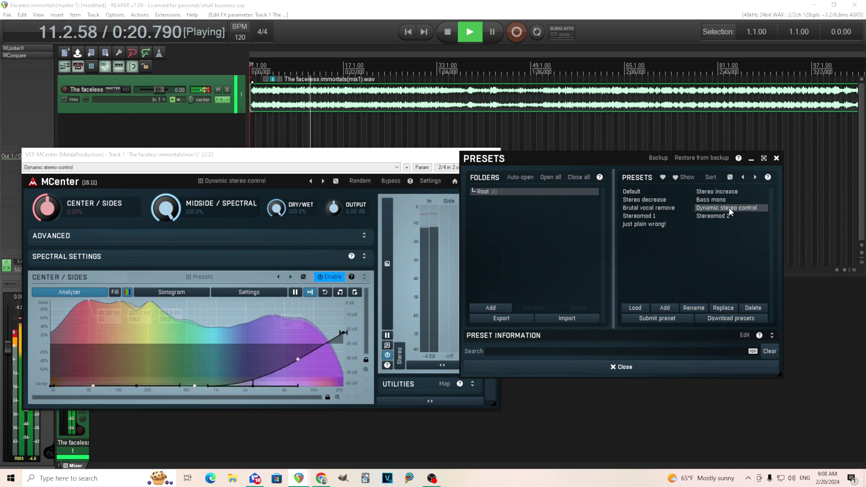
pyautogui.click(659, 217)
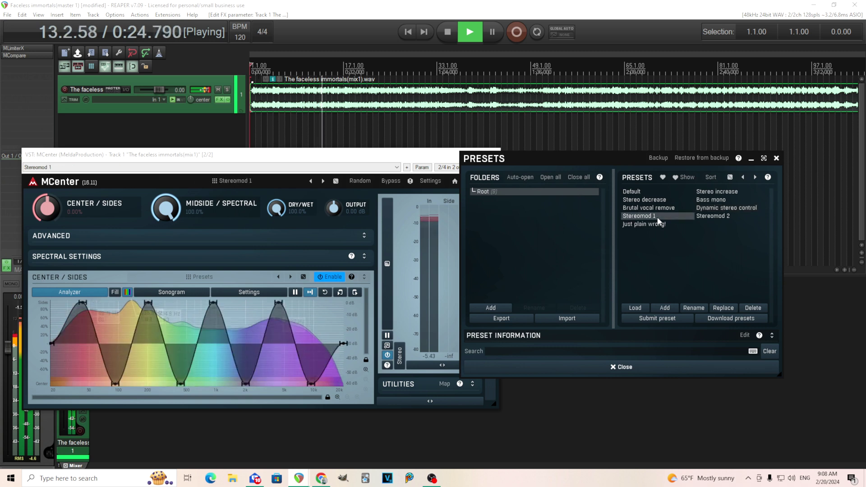
pyautogui.click(726, 215)
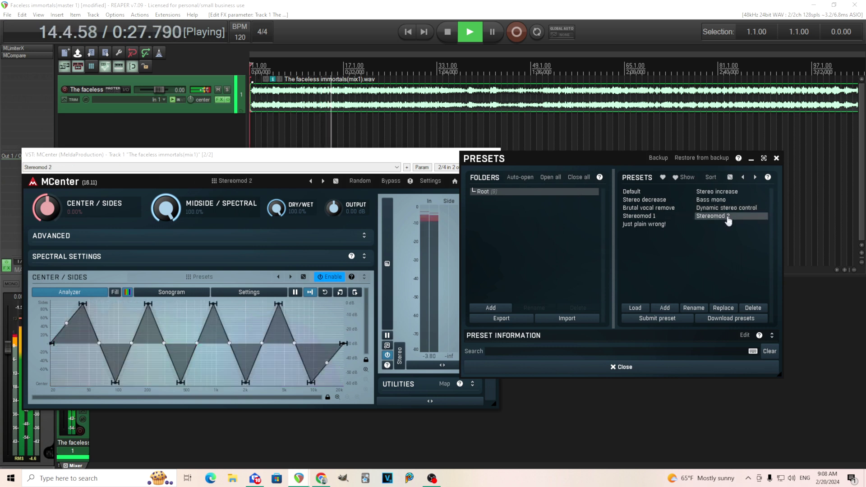
pyautogui.click(648, 223)
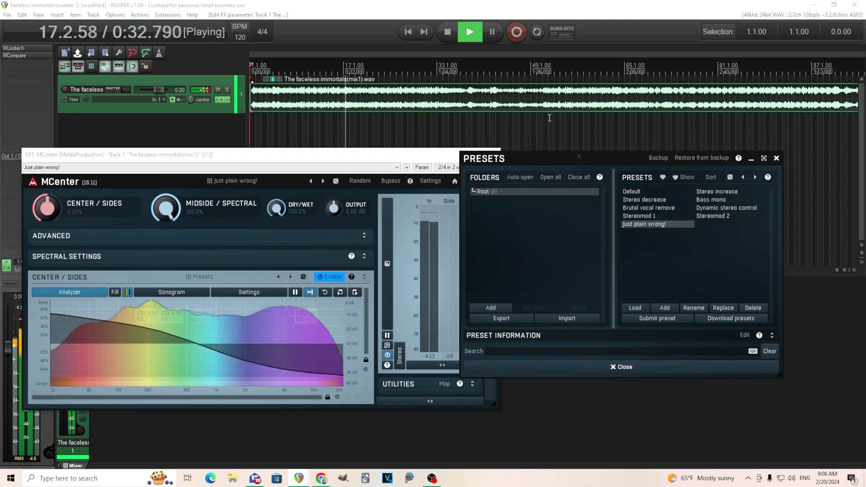
pyautogui.click(448, 32)
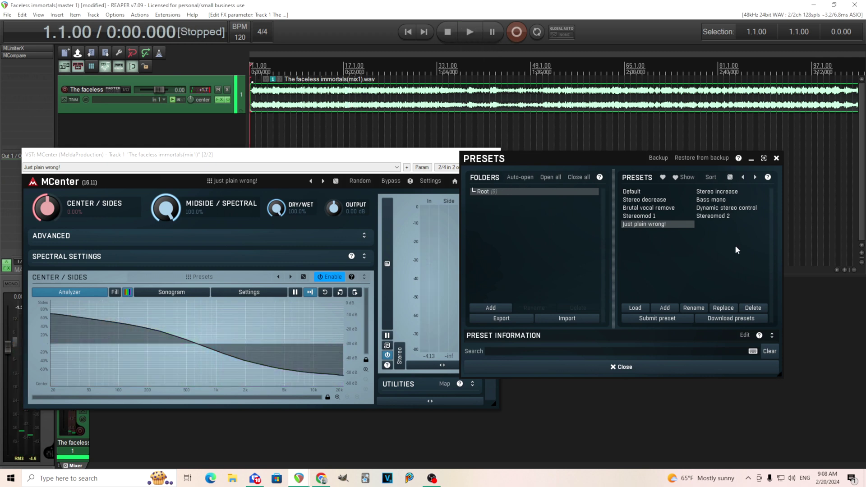
# Shift the MCenter window slightly, load the Dynamic stereo control preset and close the preset browser
pyautogui.moveTo(301, 156); pyautogui.dragTo(313, 153)
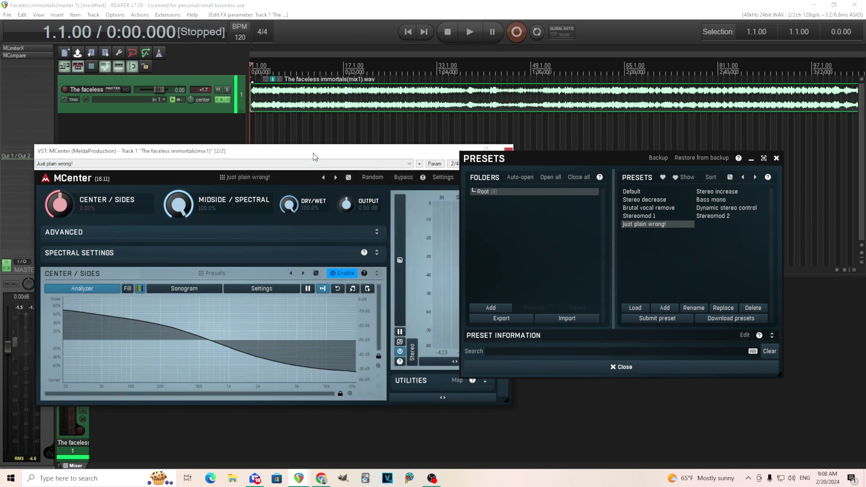
pyautogui.click(712, 208)
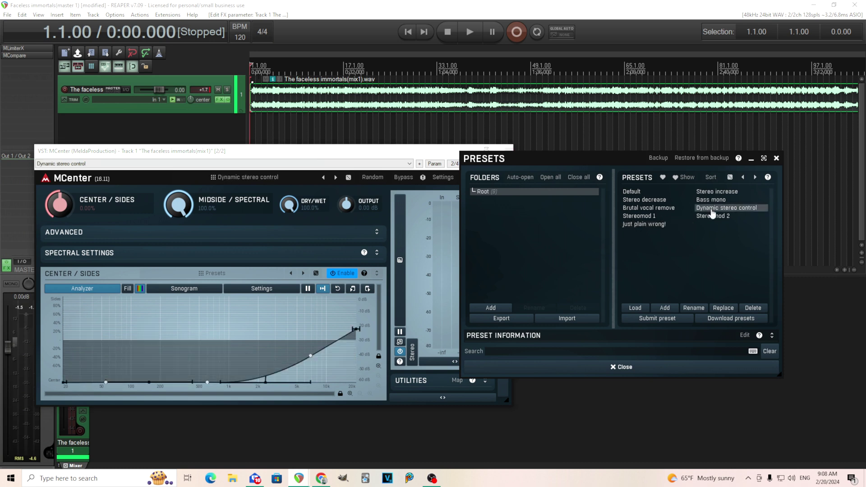
pyautogui.click(649, 367)
# Expand MCenter's utilities to inspect Modulator 1, and play the mix briefly to watch the modulated Center/Sides curve
pyautogui.click(487, 381)
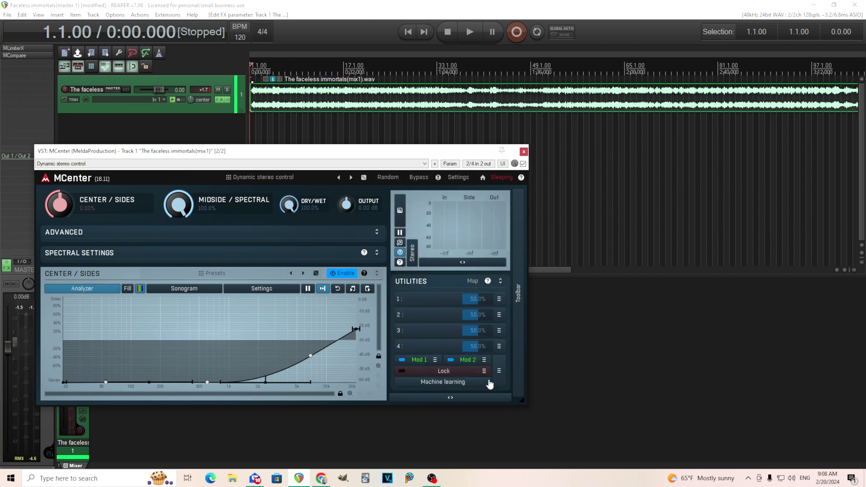
pyautogui.click(418, 359)
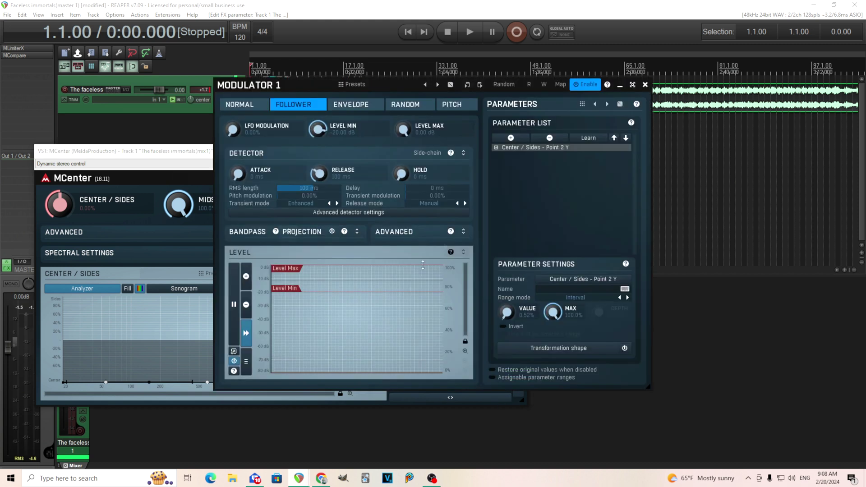
pyautogui.click(645, 84)
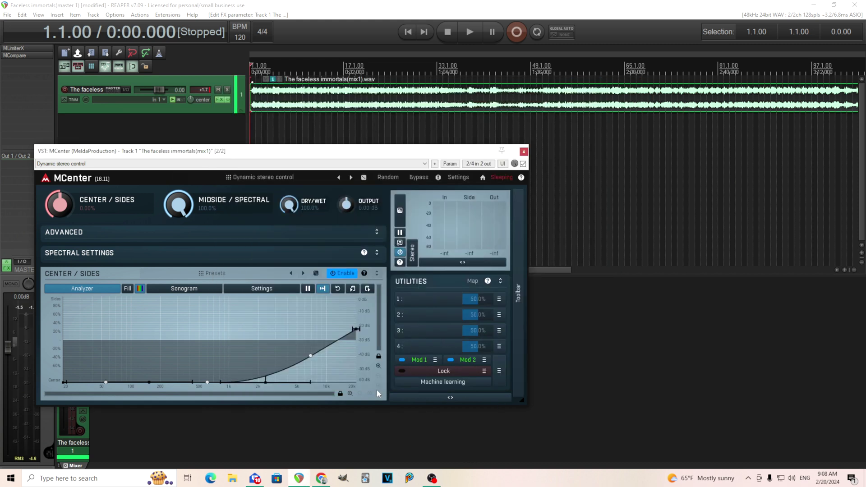
pyautogui.click(469, 31)
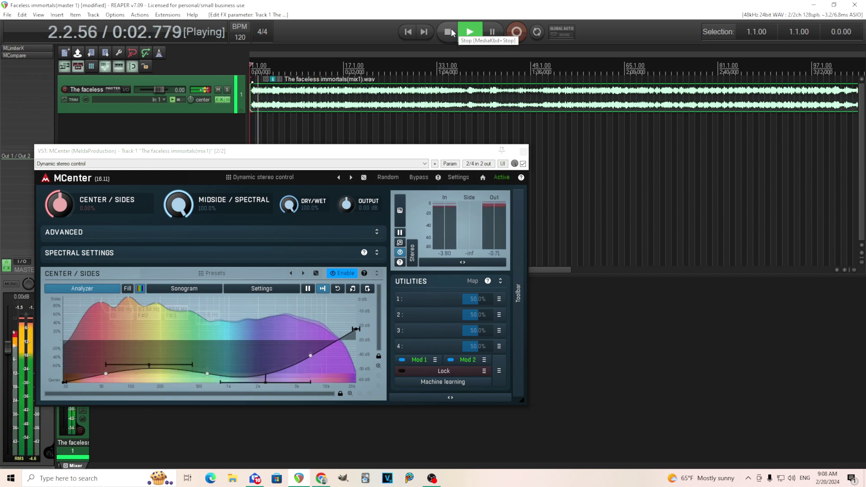
pyautogui.click(452, 30)
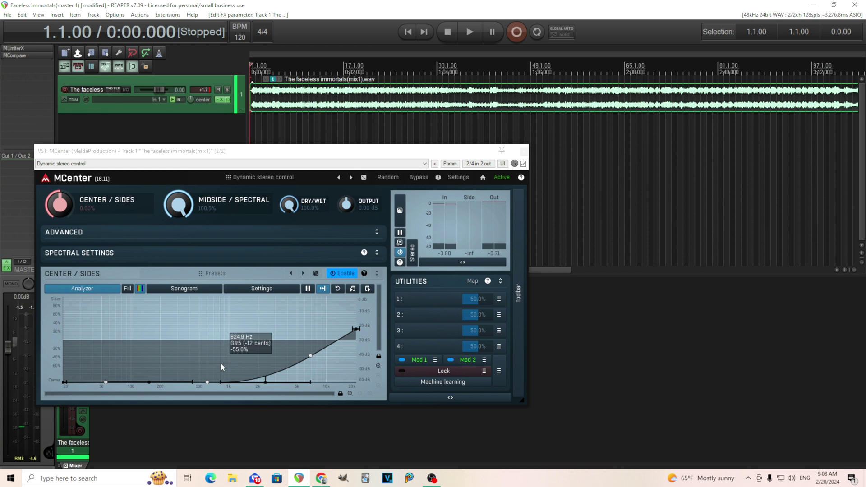